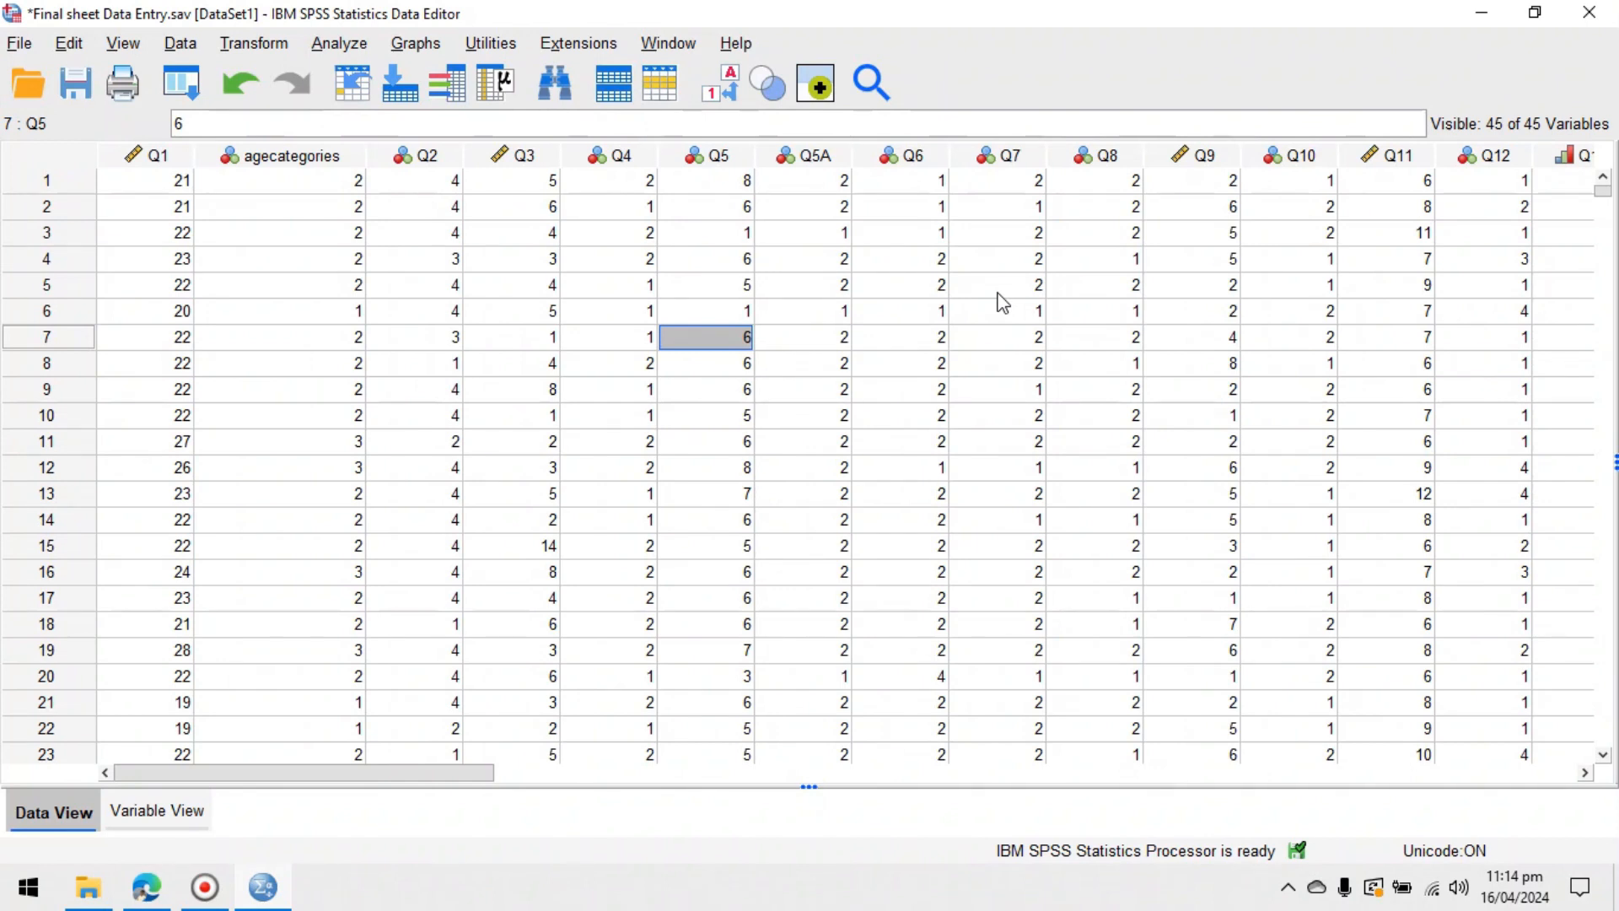
Start a Frequencies analysis and add Age [Q1] as the variable to analyse.
{"action": "left_click", "coordinate": [325, 48]}
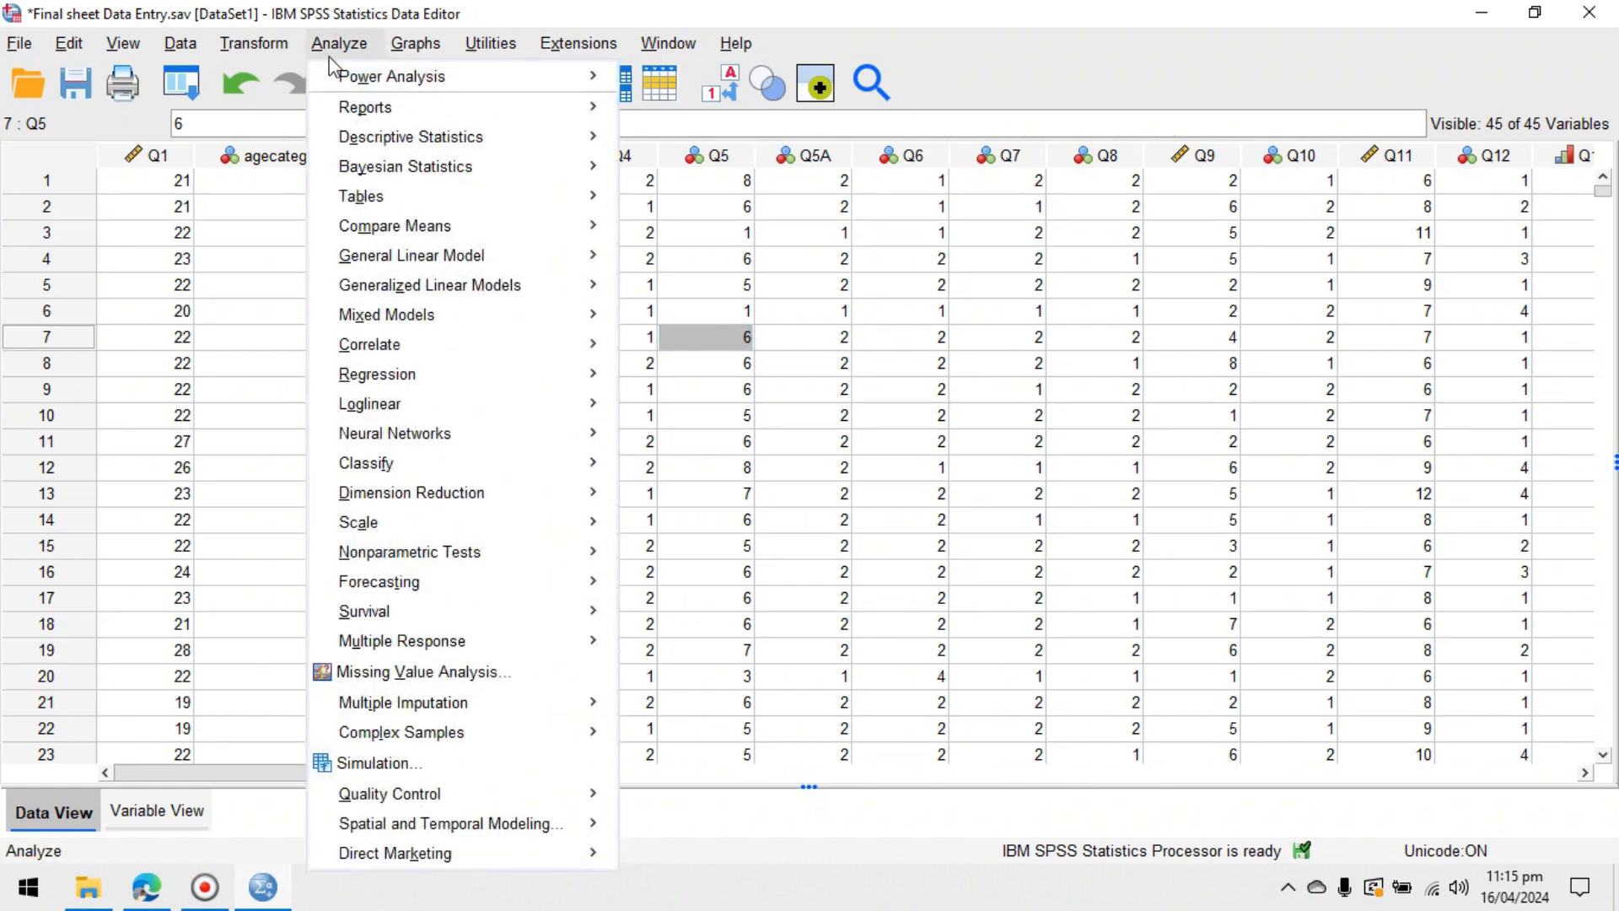
{"action": "mouse_move", "coordinate": [378, 128]}
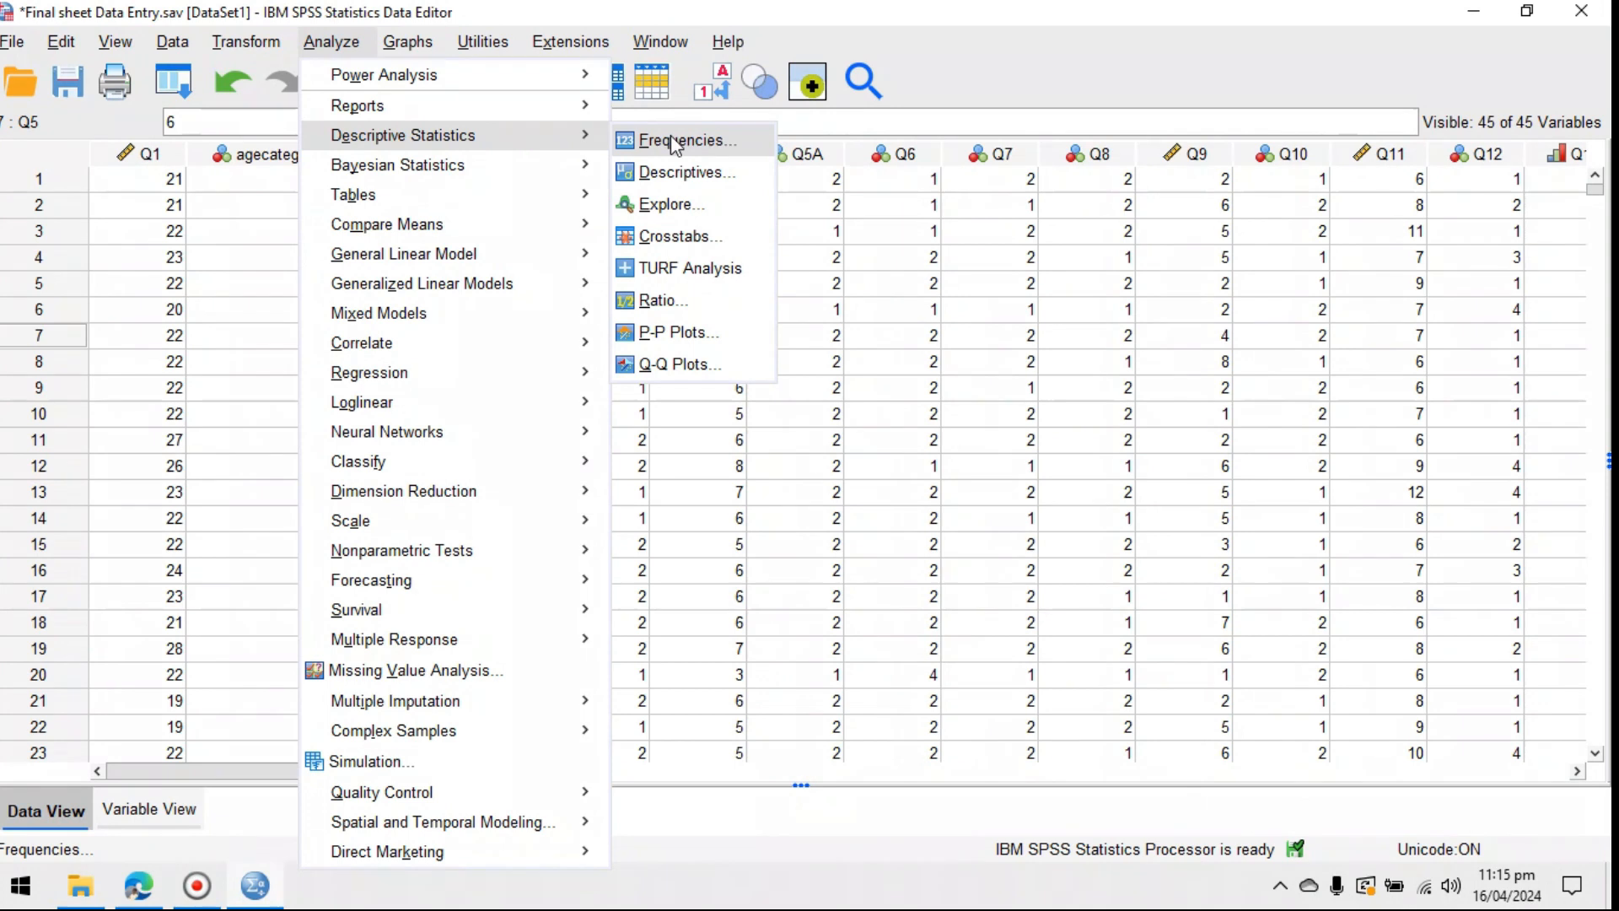
{"action": "left_click", "coordinate": [672, 140]}
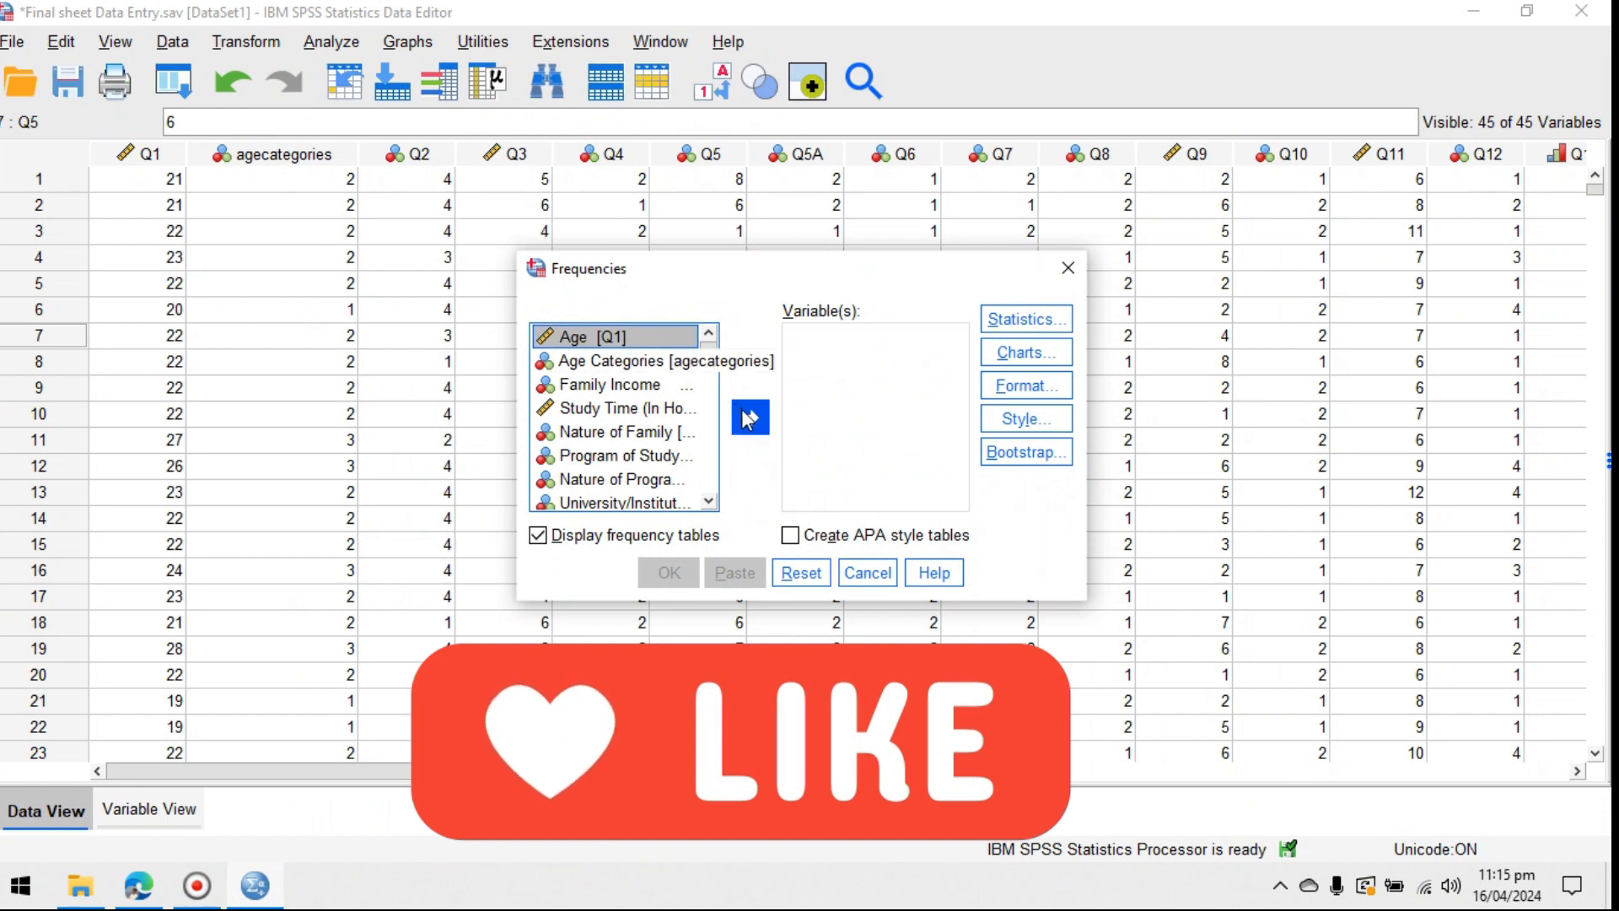
{"action": "scroll", "coordinate": [659, 390], "scroll_direction": "down", "scroll_amount": 1}
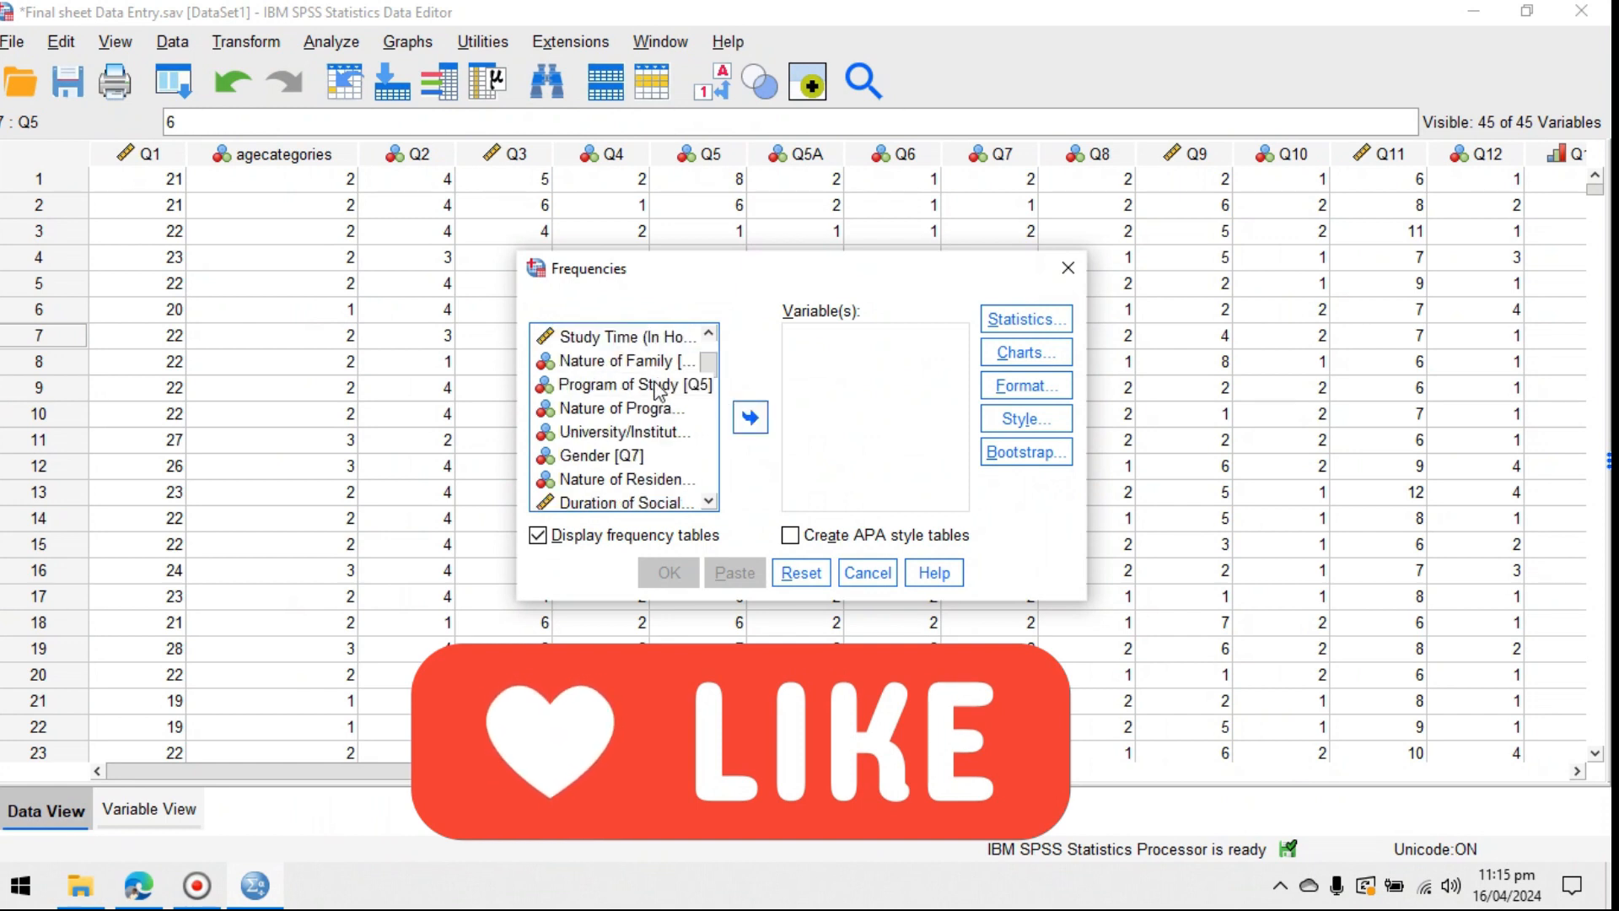
{"action": "scroll", "coordinate": [658, 390], "scroll_direction": "down", "scroll_amount": 8}
{"action": "scroll", "coordinate": [662, 392], "scroll_direction": "up", "scroll_amount": 8}
{"action": "scroll", "coordinate": [666, 392], "scroll_direction": "up", "scroll_amount": 2}
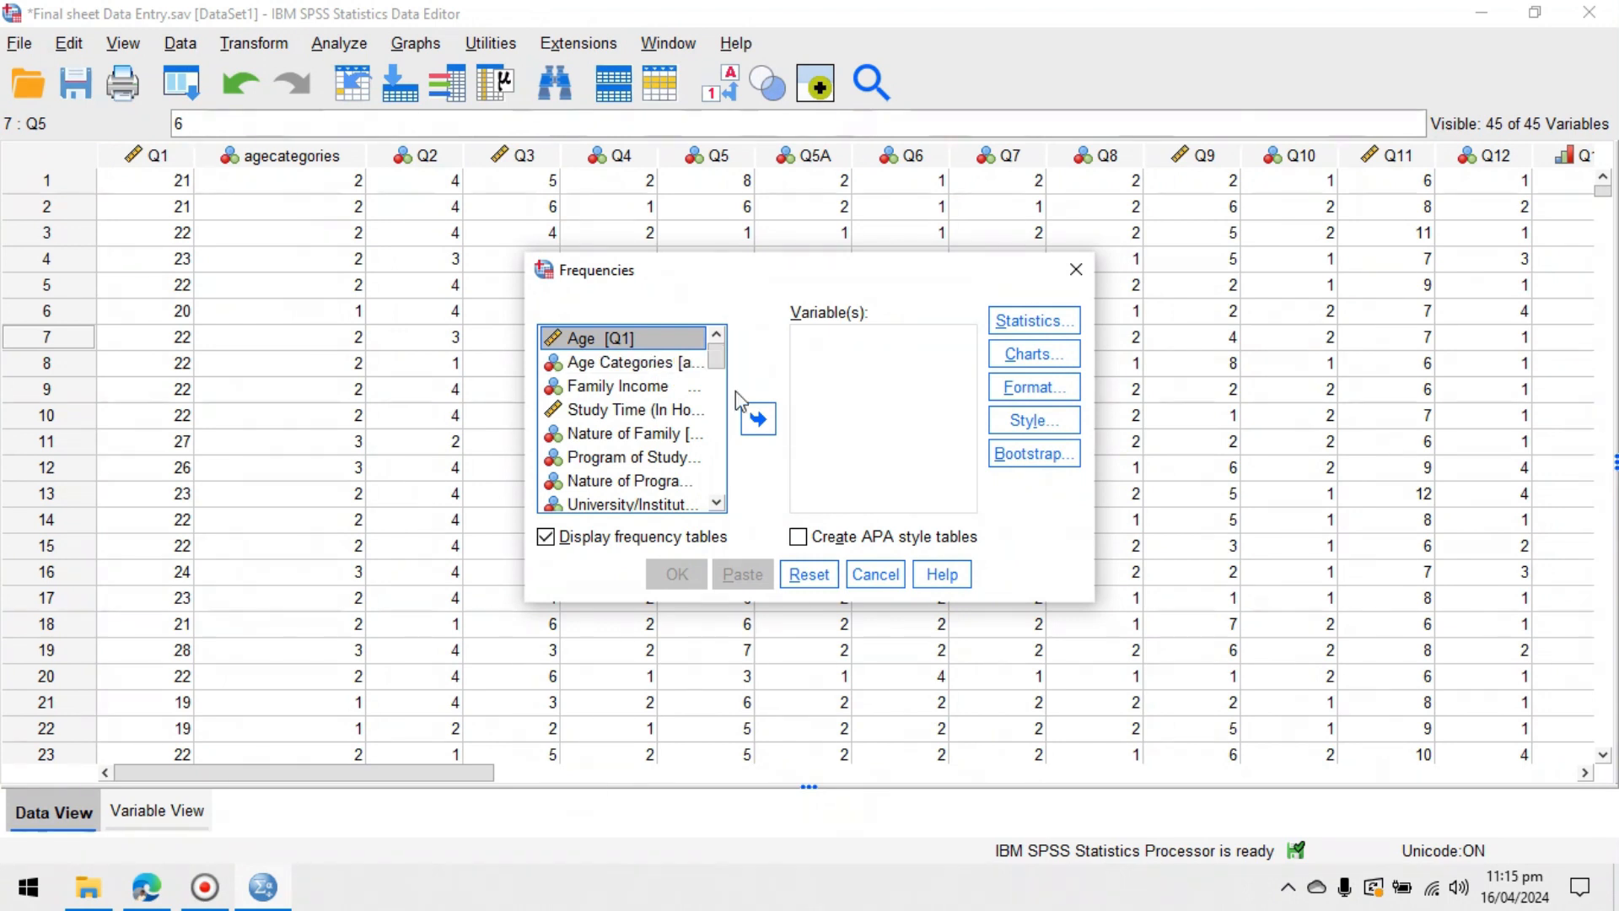
{"action": "left_click", "coordinate": [758, 419]}
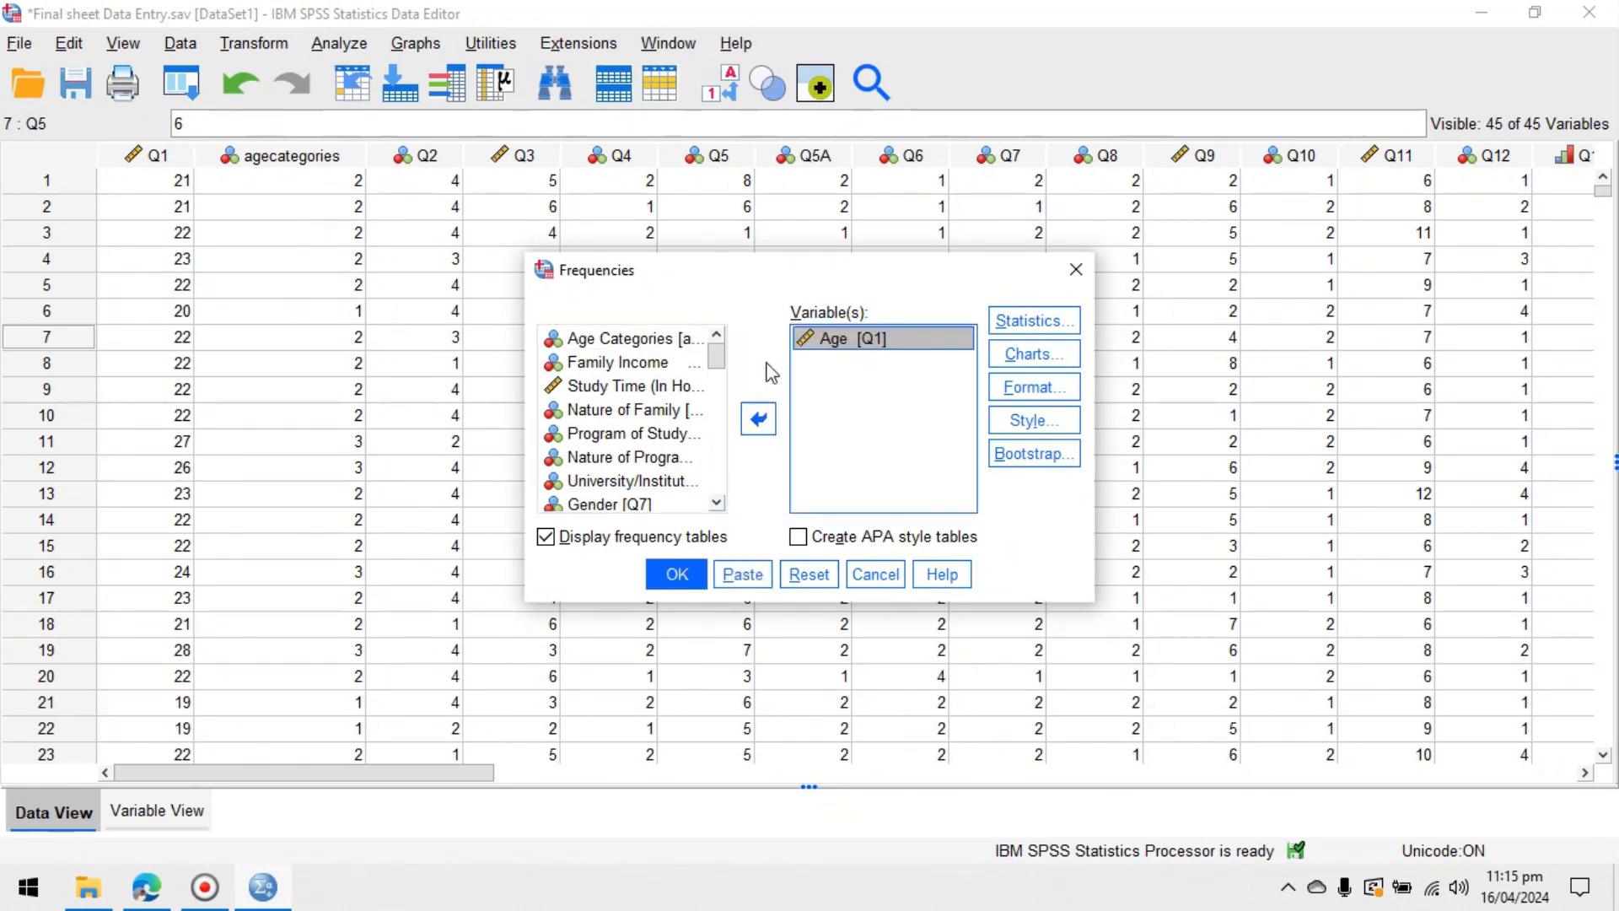
Request quartiles, mean, median and mode in the statistics for the Age frequencies.
{"action": "left_click", "coordinate": [1019, 330]}
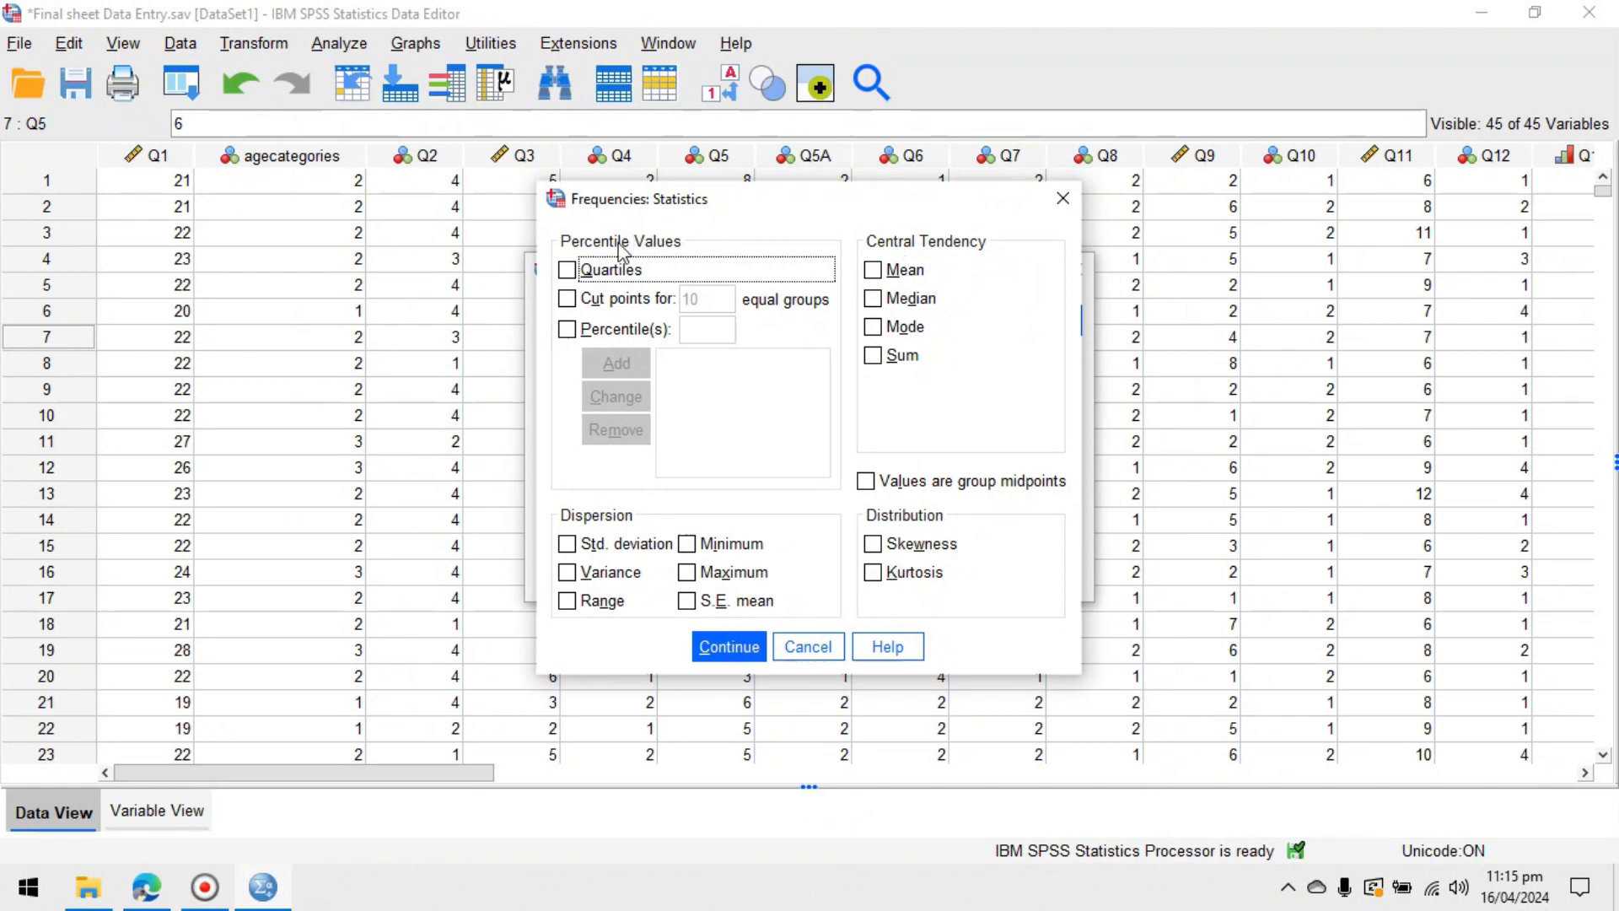
{"action": "left_click", "coordinate": [567, 271]}
{"action": "left_click", "coordinate": [875, 329]}
{"action": "left_click", "coordinate": [873, 299]}
{"action": "left_click", "coordinate": [873, 270]}
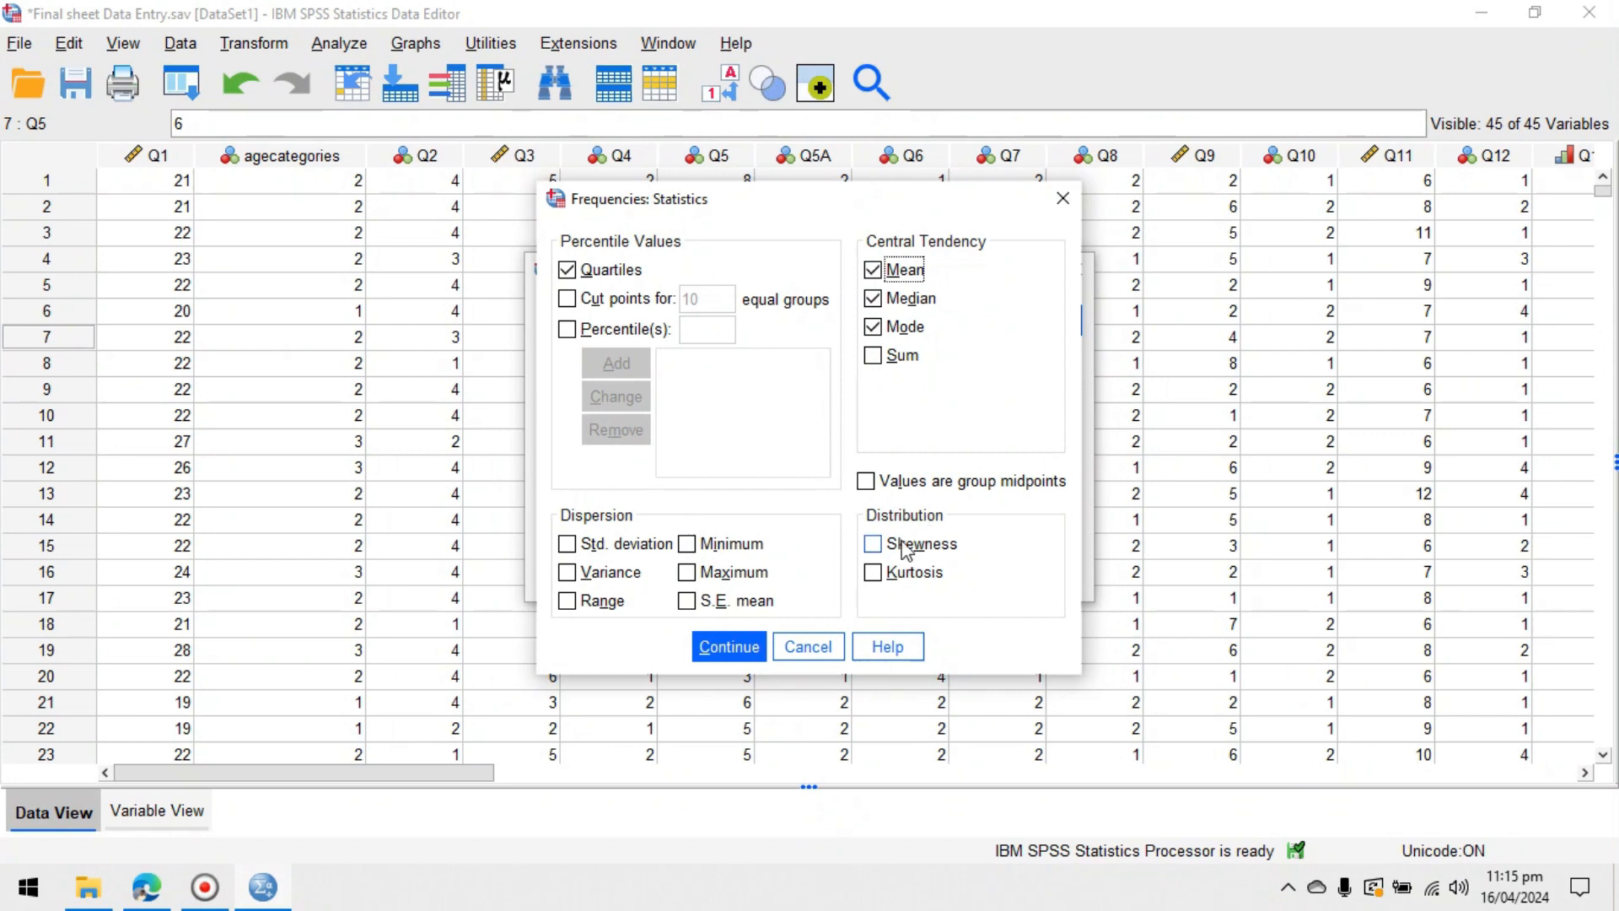
Add standard deviation, range, minimum and maximum to the requested statistics and run the Age analysis.
{"action": "left_click", "coordinate": [568, 544]}
{"action": "left_click", "coordinate": [567, 600]}
{"action": "left_click", "coordinate": [687, 572]}
{"action": "left_click", "coordinate": [686, 545]}
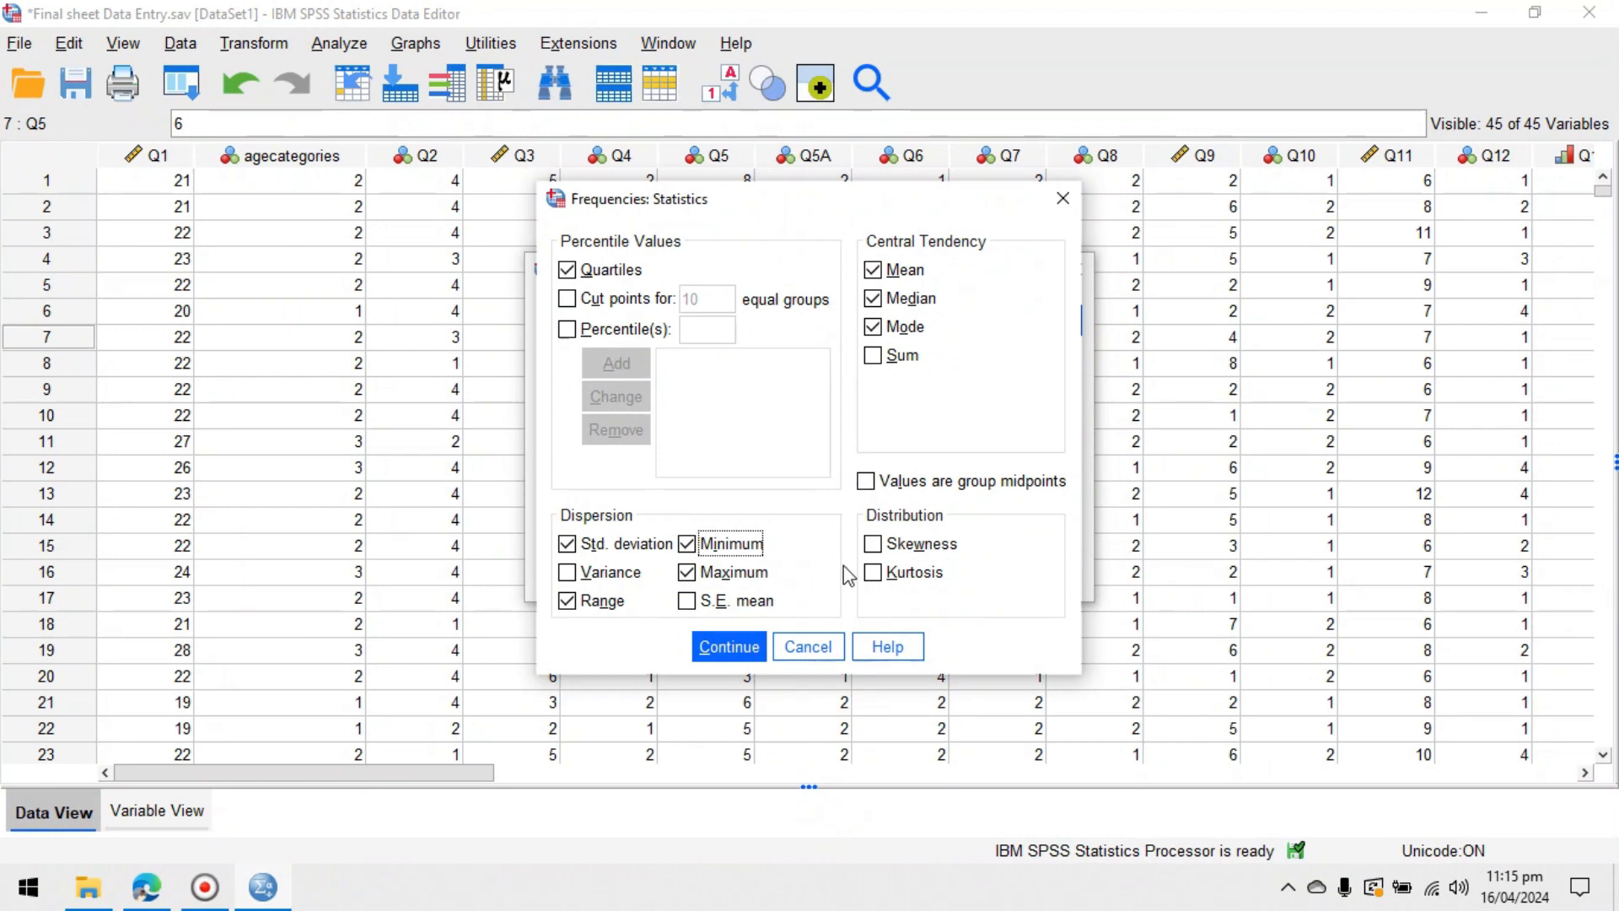
{"action": "left_click", "coordinate": [730, 647]}
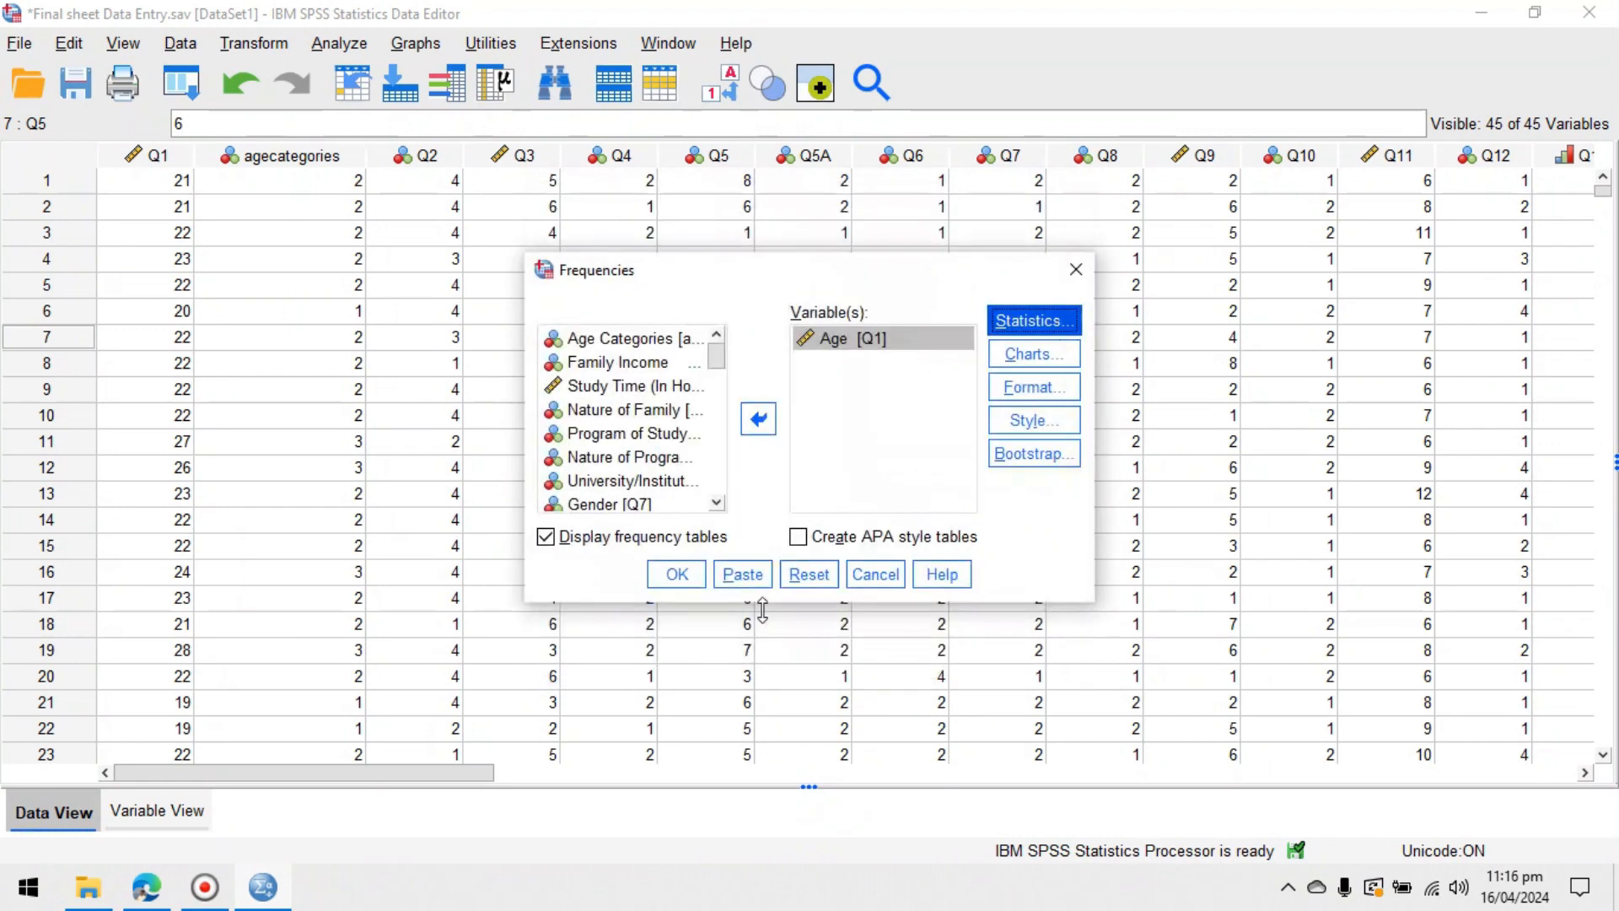
{"action": "left_click", "coordinate": [677, 577]}
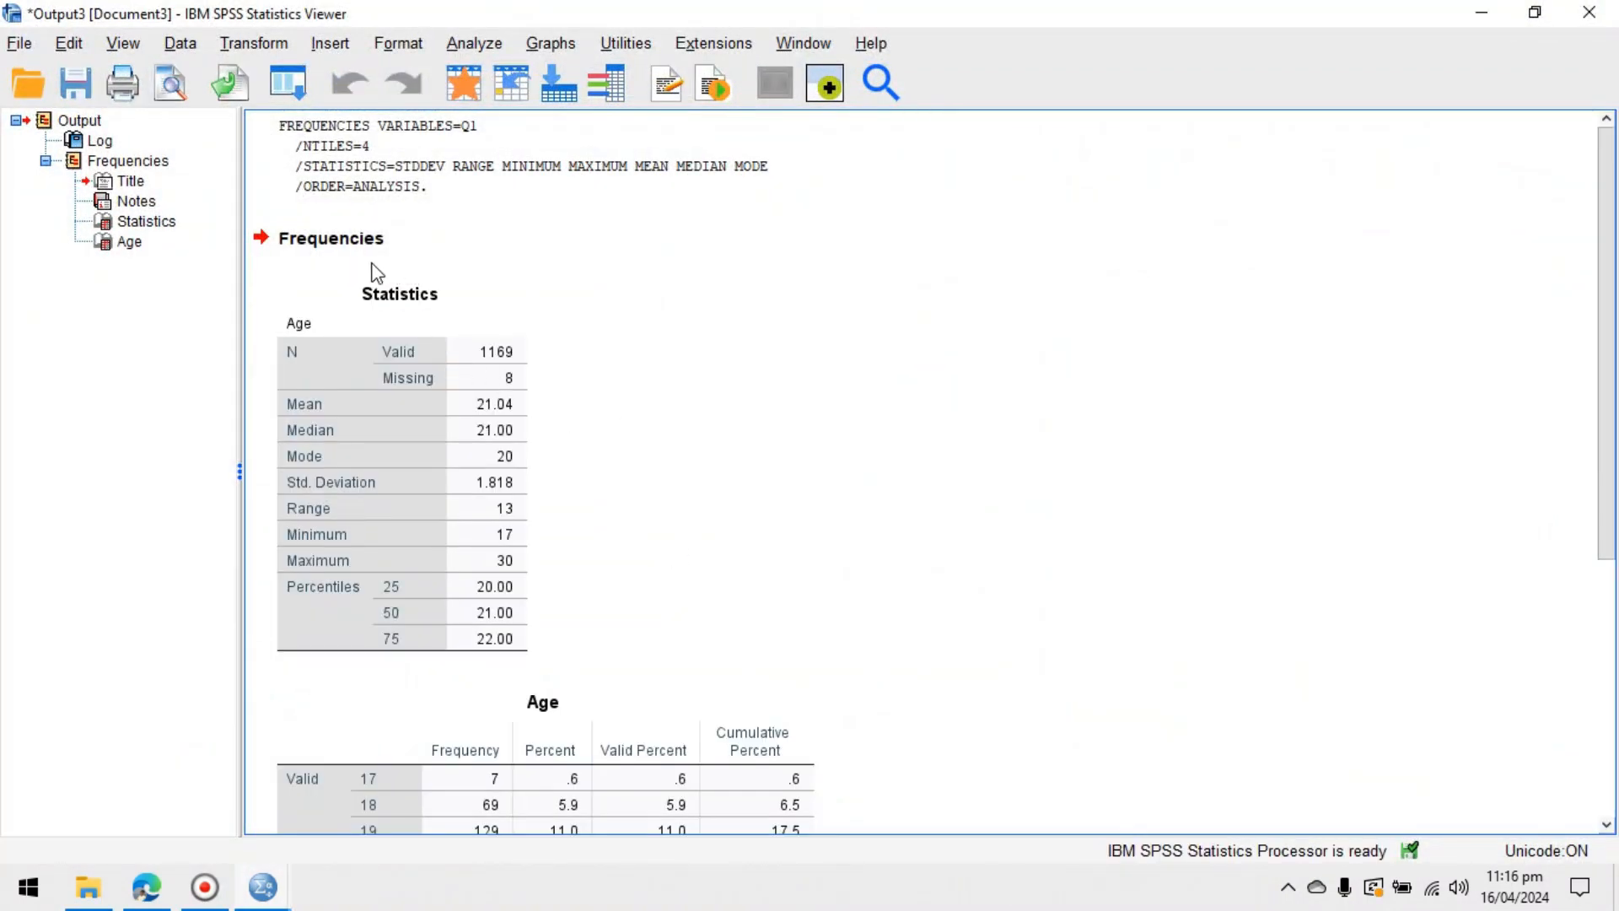
Examine the Statistics table and the frequency table for Age in the output.
{"action": "scroll", "coordinate": [347, 362], "scroll_direction": "down", "scroll_amount": 4}
{"action": "scroll", "coordinate": [354, 358], "scroll_direction": "up", "scroll_amount": 4}
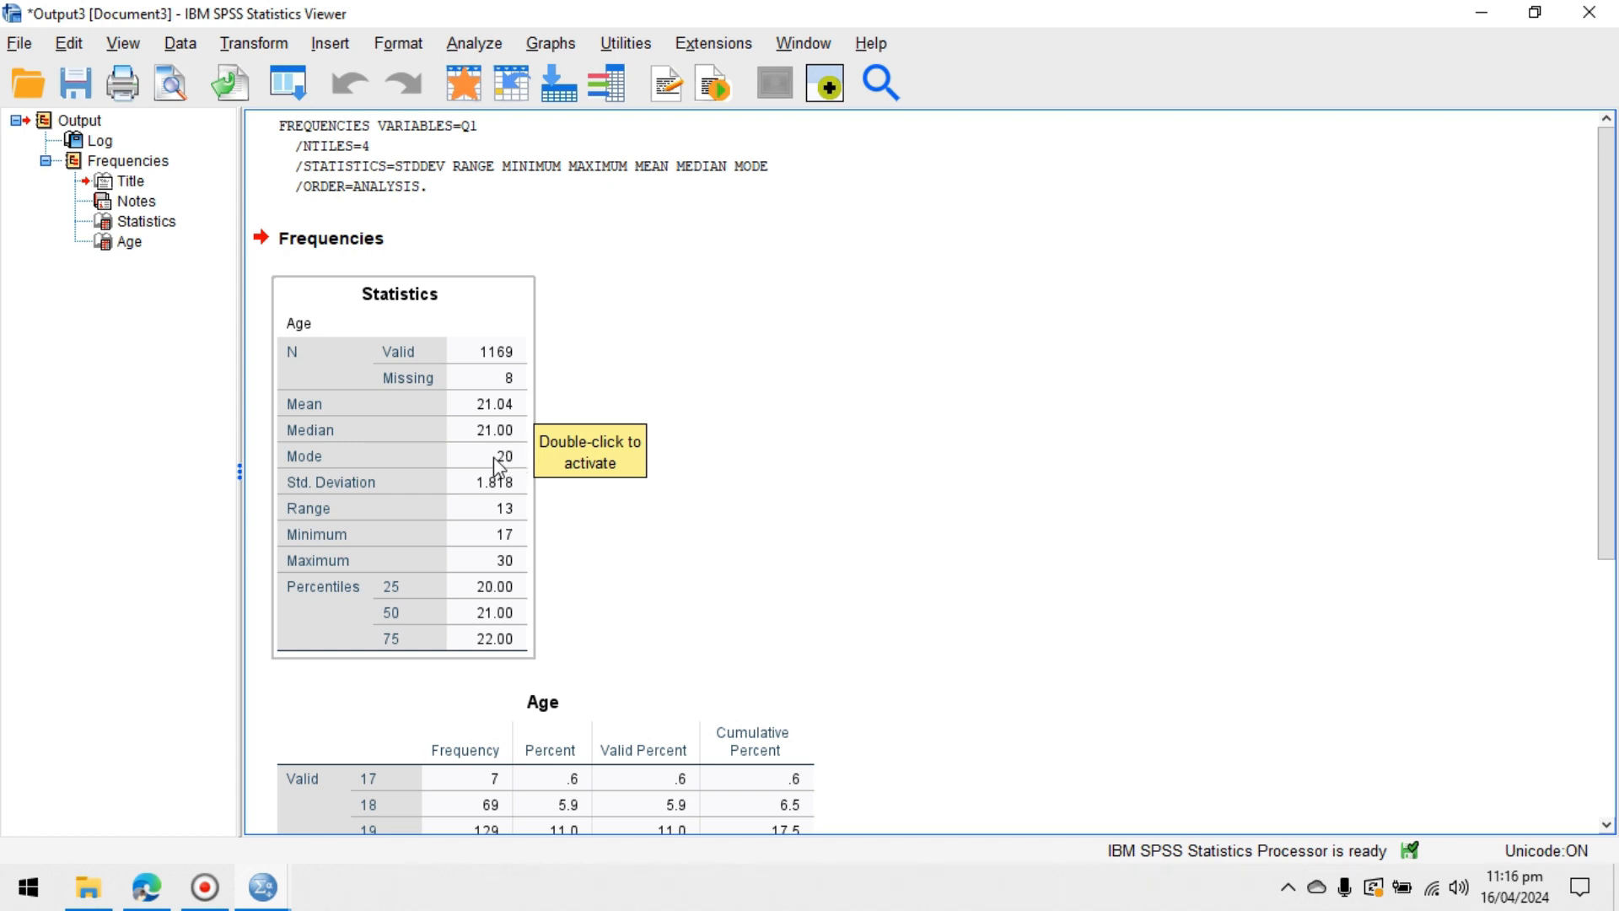
{"action": "scroll", "coordinate": [500, 467], "scroll_direction": "down", "scroll_amount": 5}
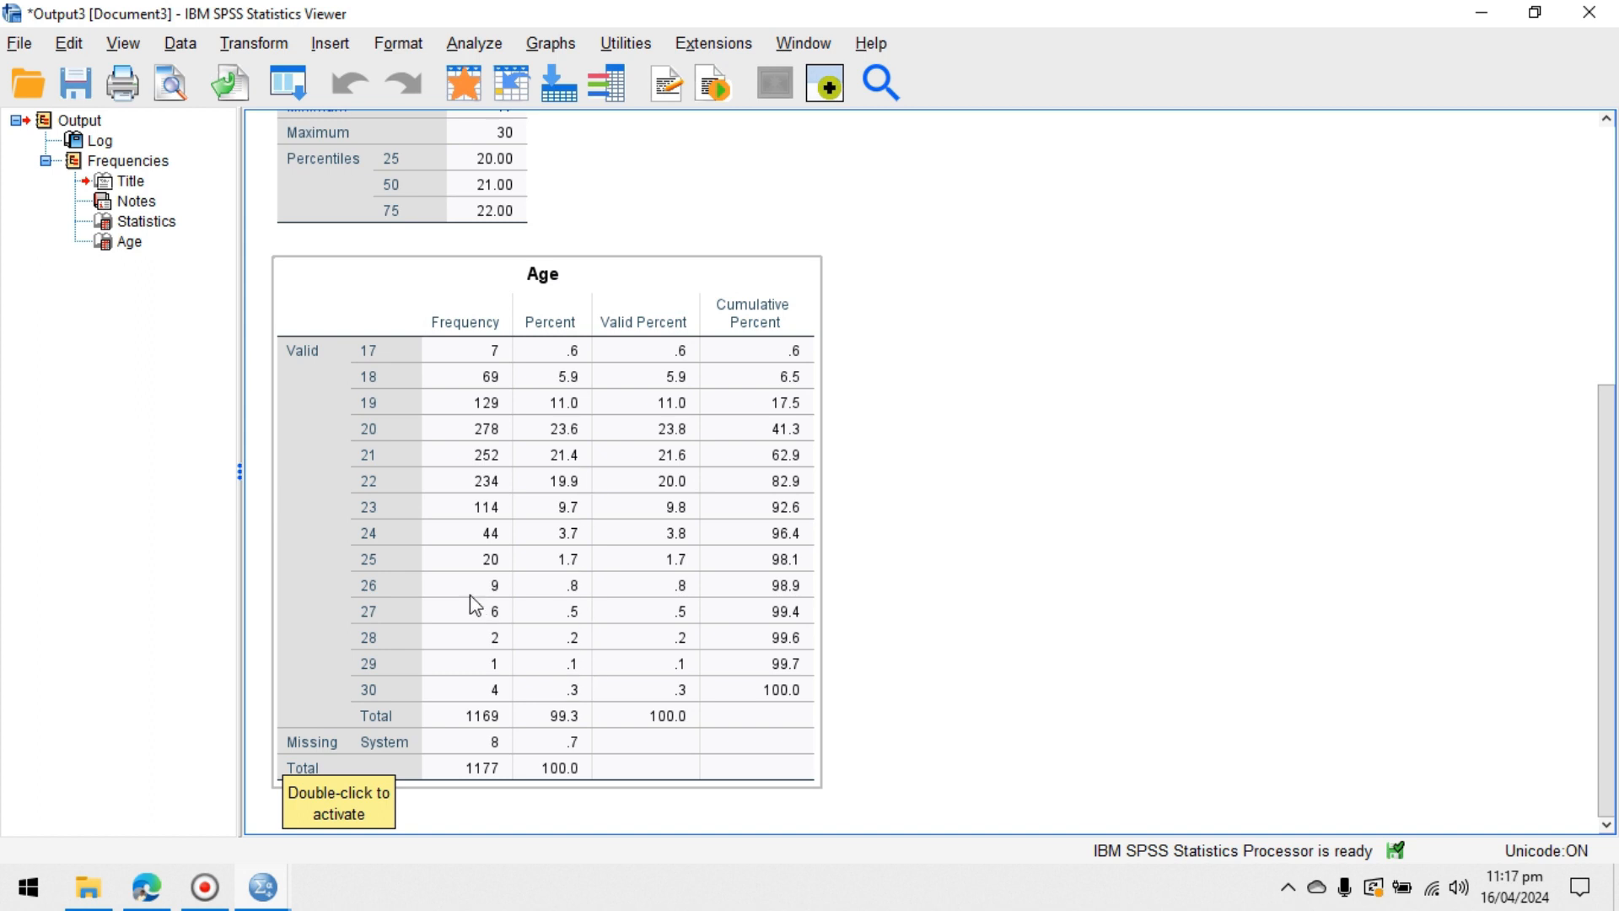
{"action": "scroll", "coordinate": [469, 595], "scroll_direction": "up", "scroll_amount": 5}
Reopen the Frequencies analysis and replace Age [Q1] with Age Categories as the analysed variable.
{"action": "left_click", "coordinate": [253, 43]}
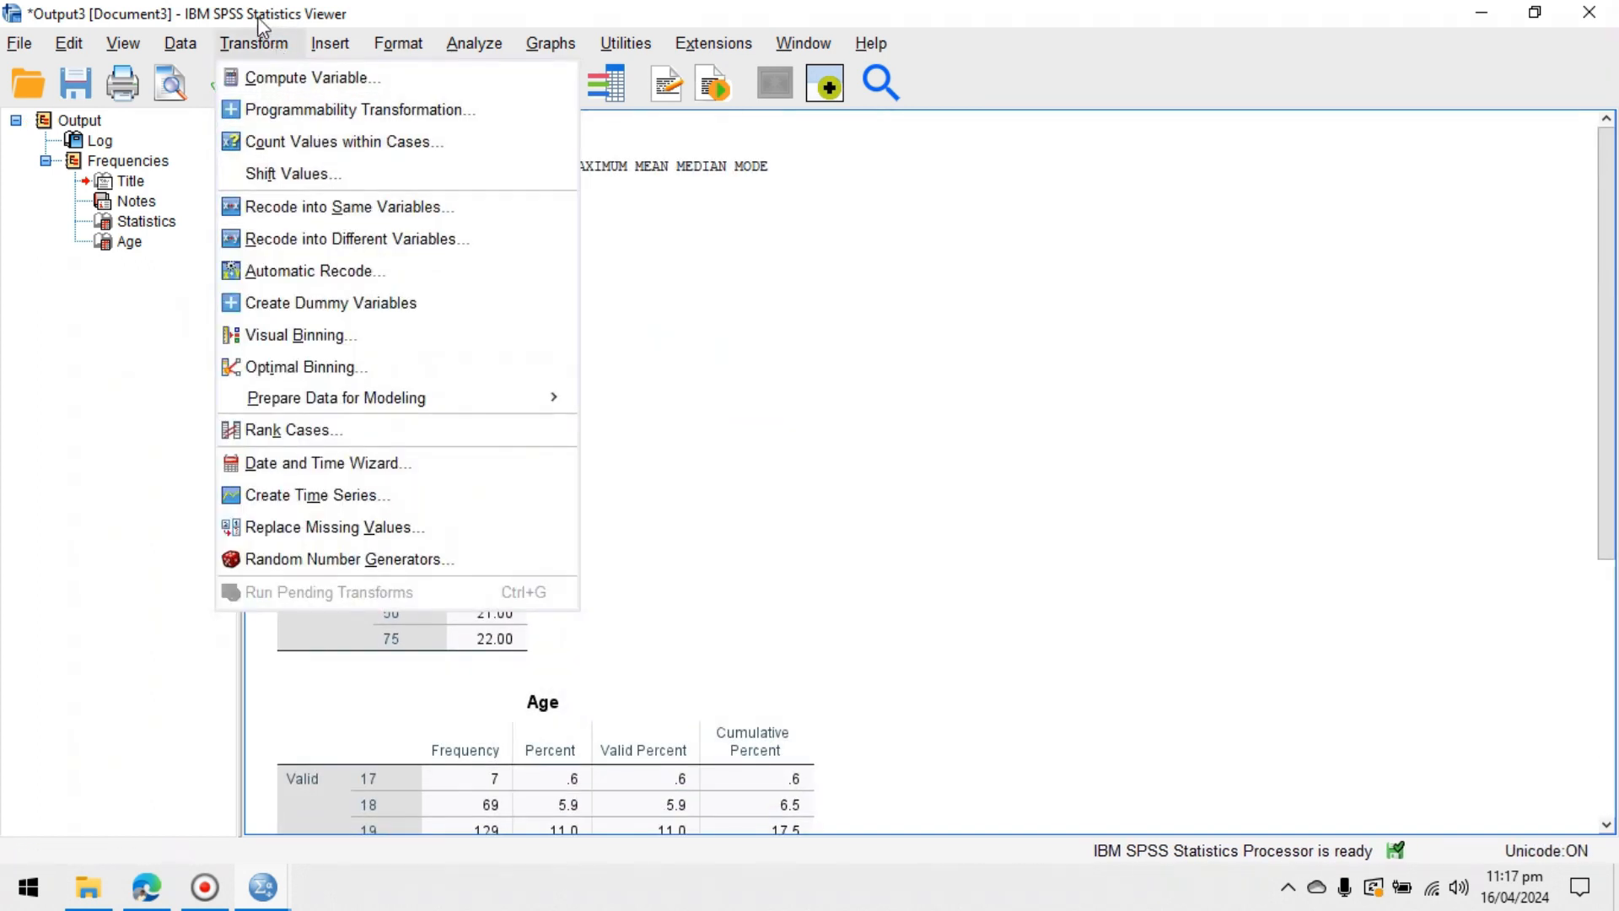
{"action": "mouse_move", "coordinate": [363, 52]}
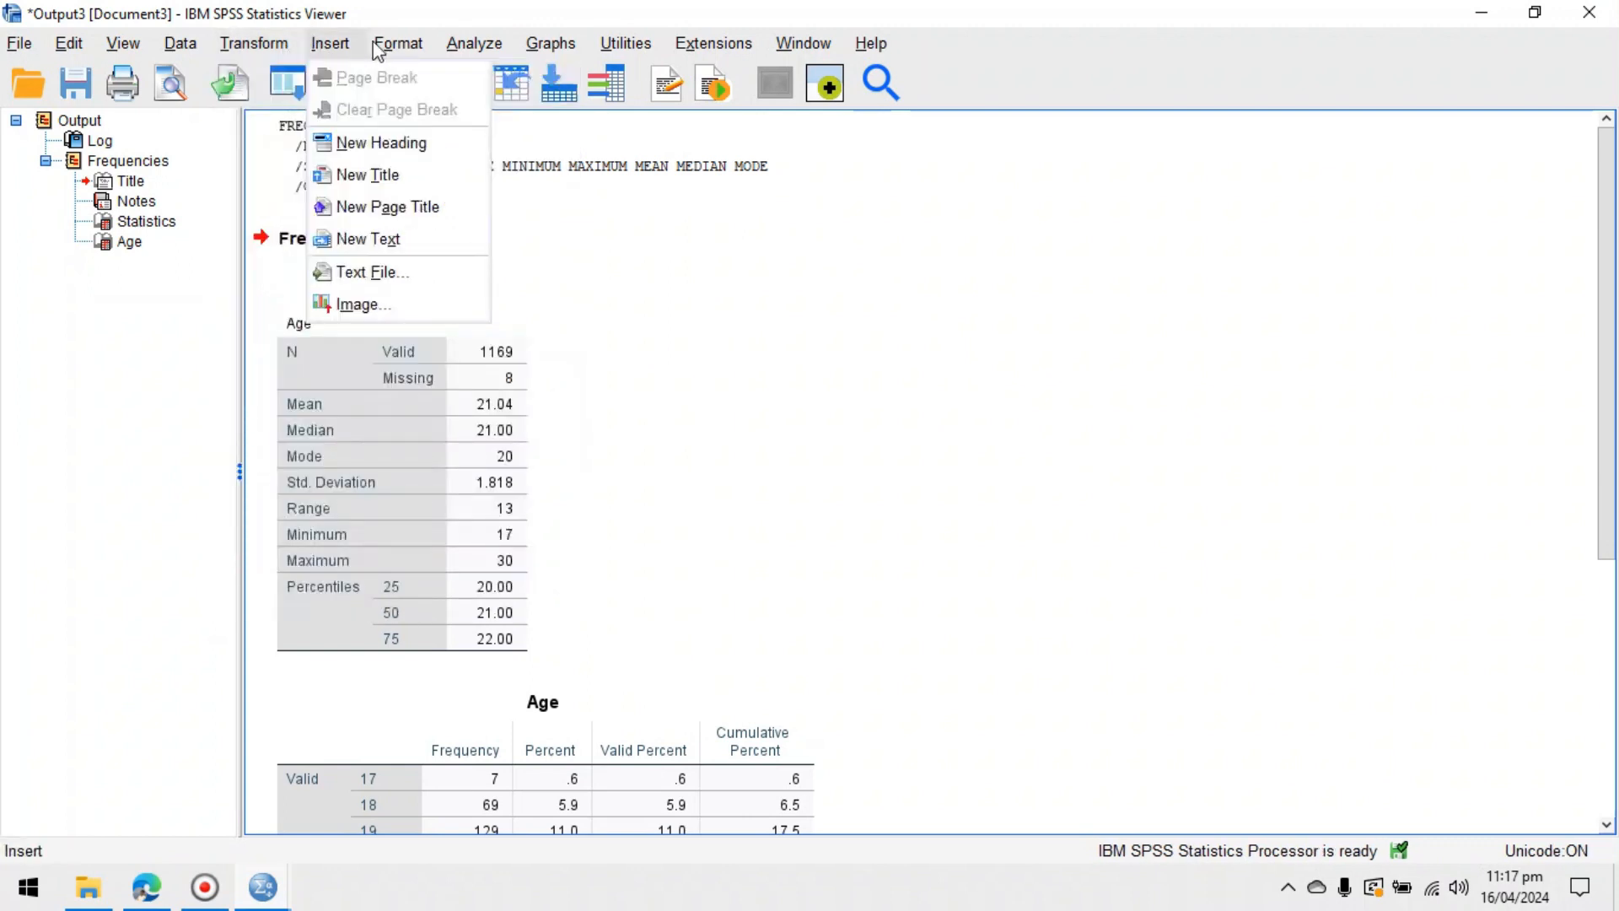
{"action": "mouse_move", "coordinate": [459, 47]}
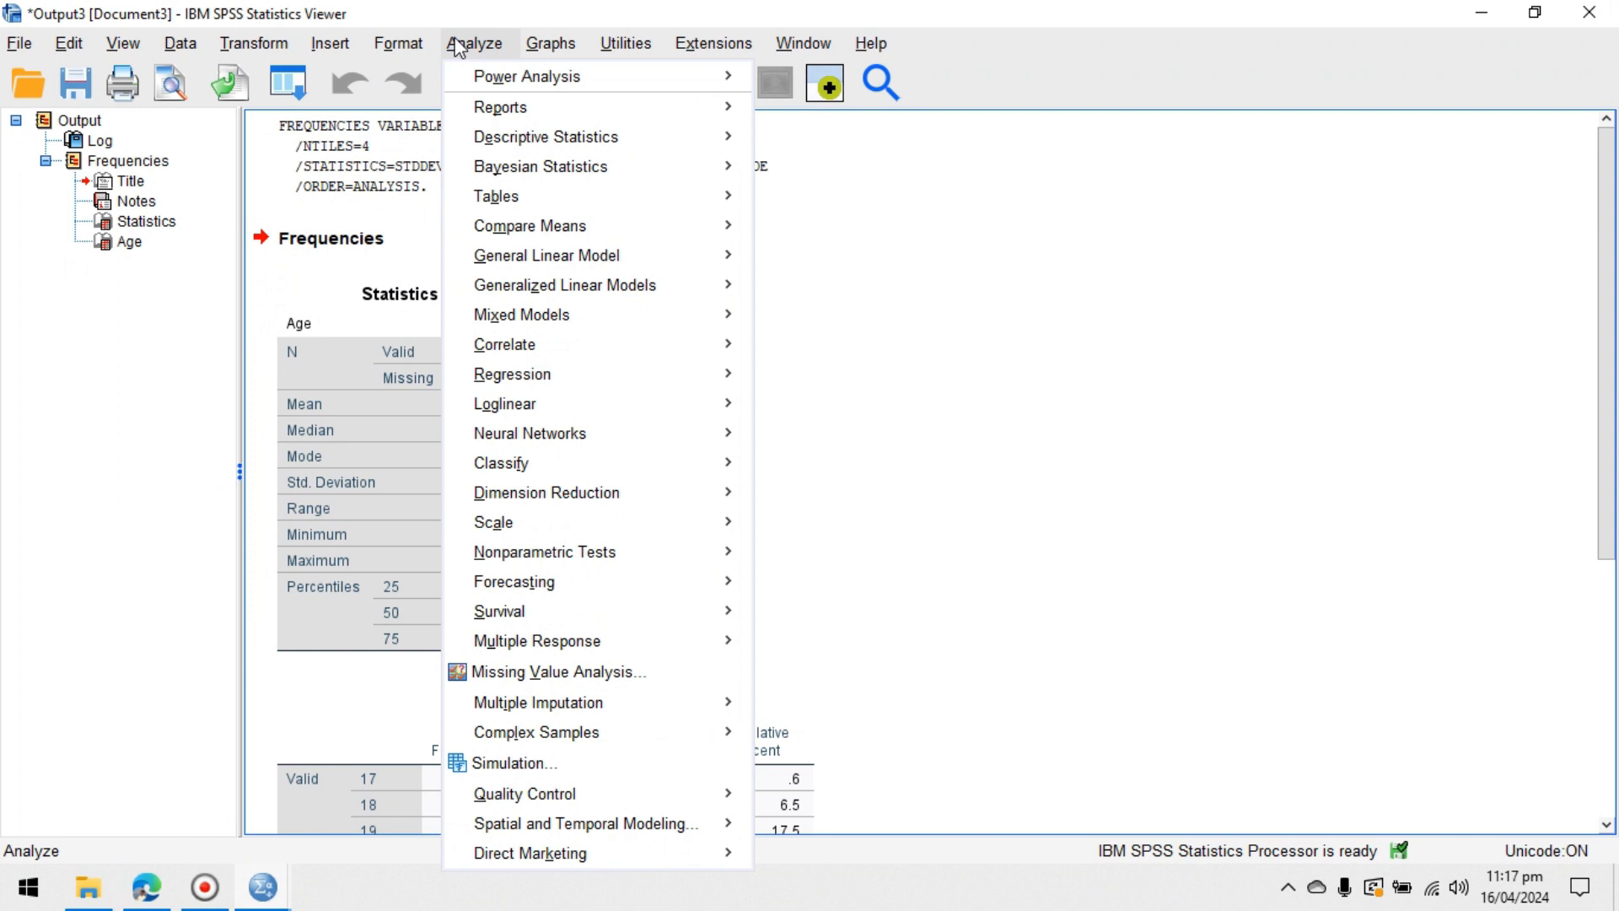
{"action": "mouse_move", "coordinate": [634, 145]}
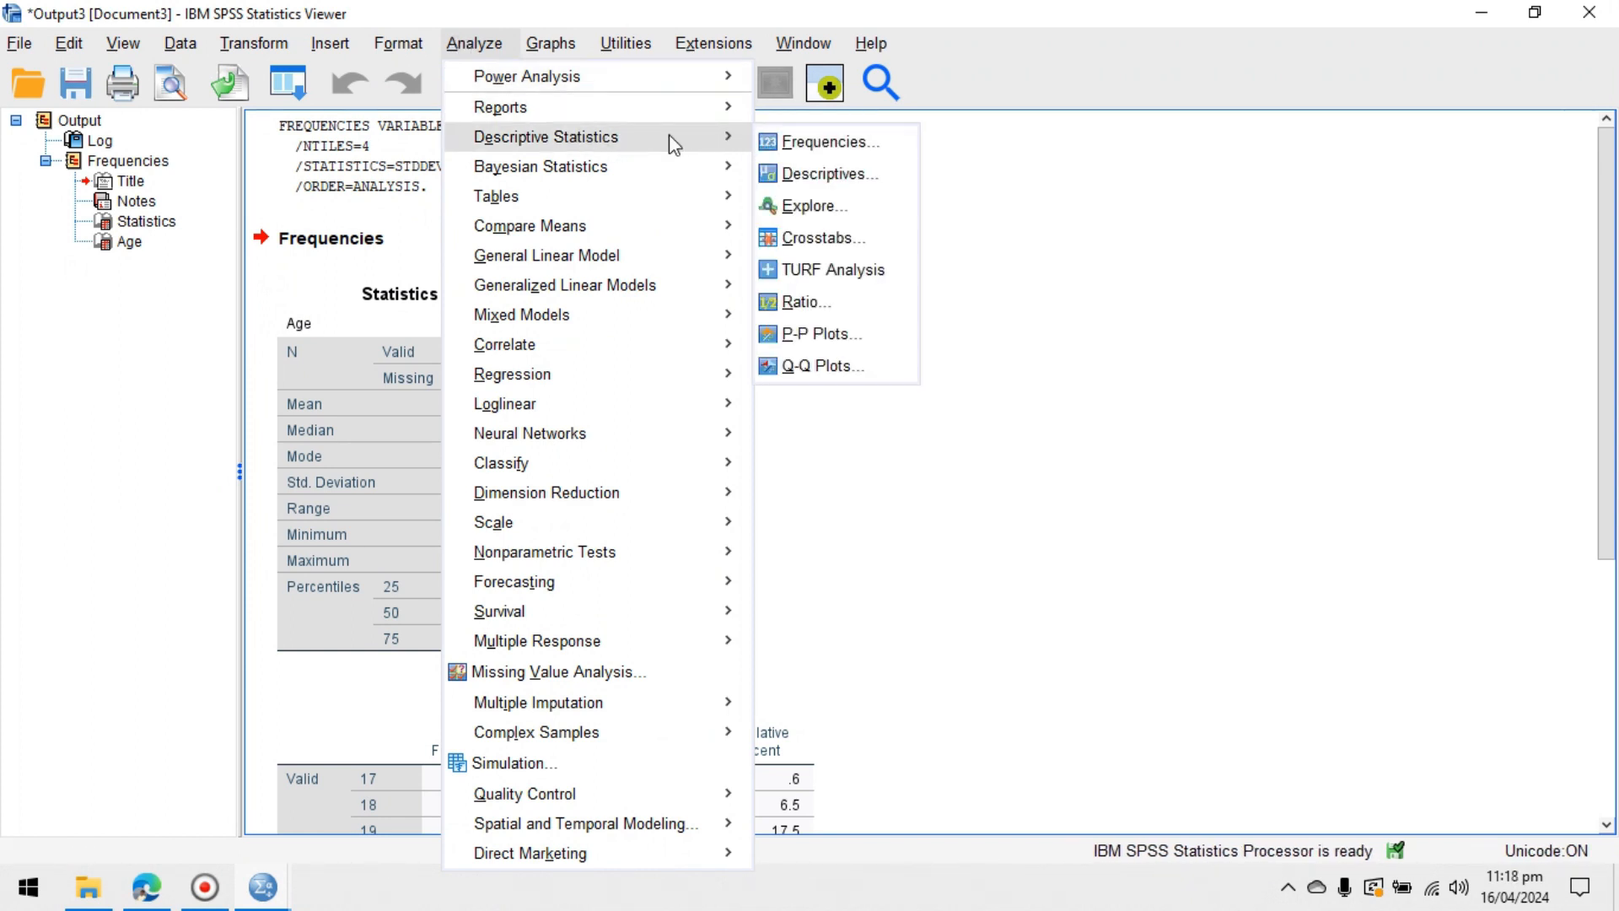
{"action": "left_click", "coordinate": [799, 148]}
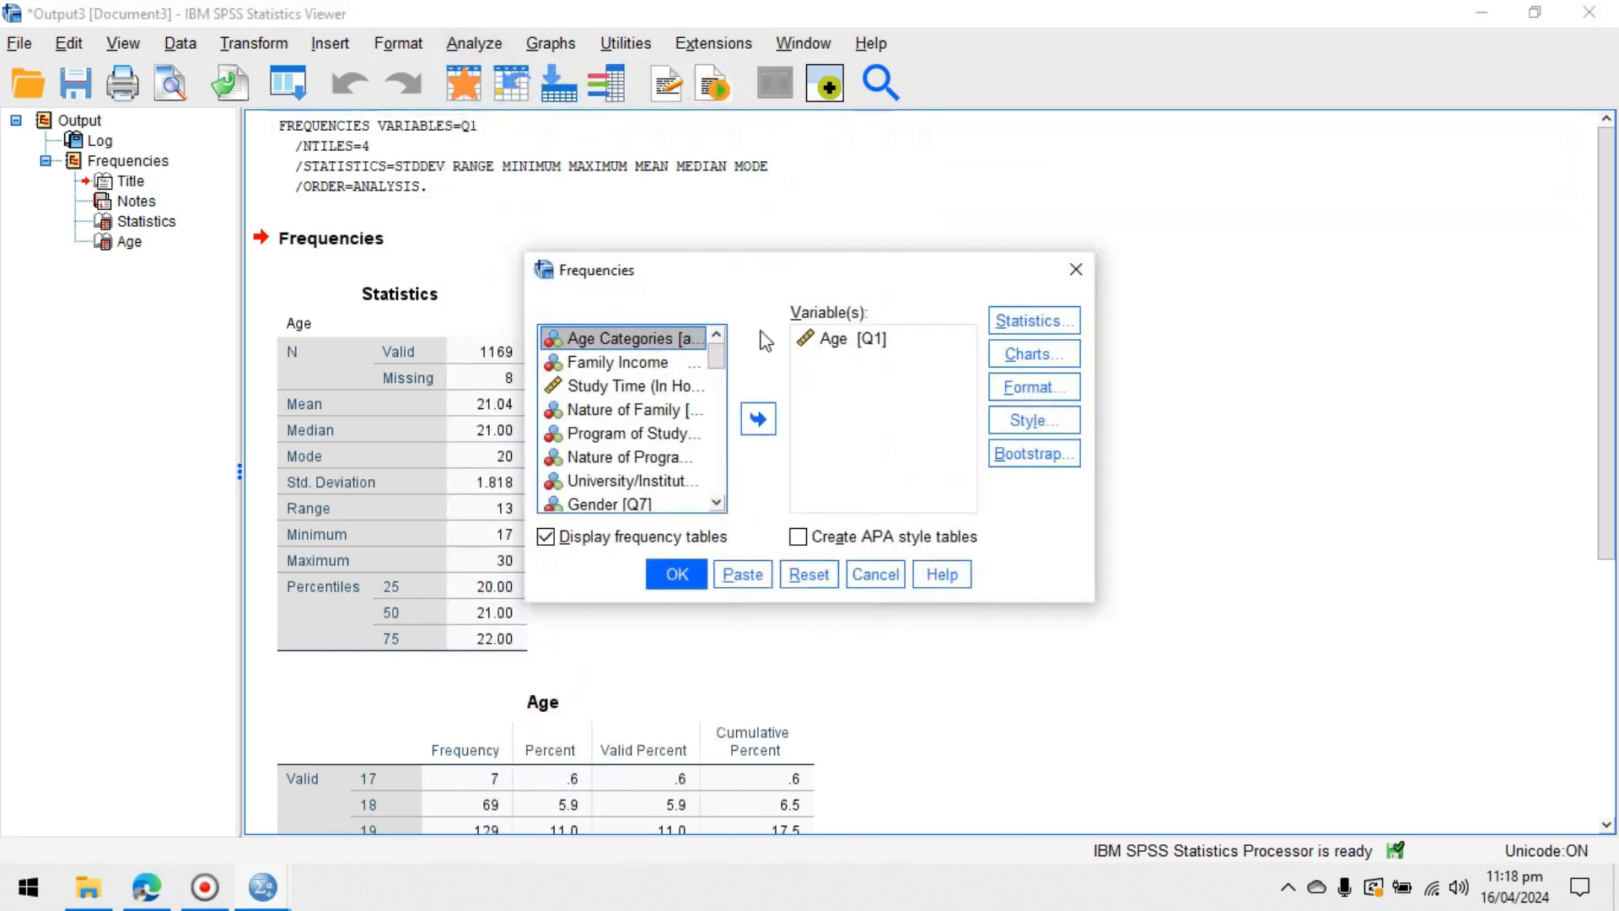
{"action": "left_click", "coordinate": [848, 342]}
{"action": "left_click", "coordinate": [758, 419]}
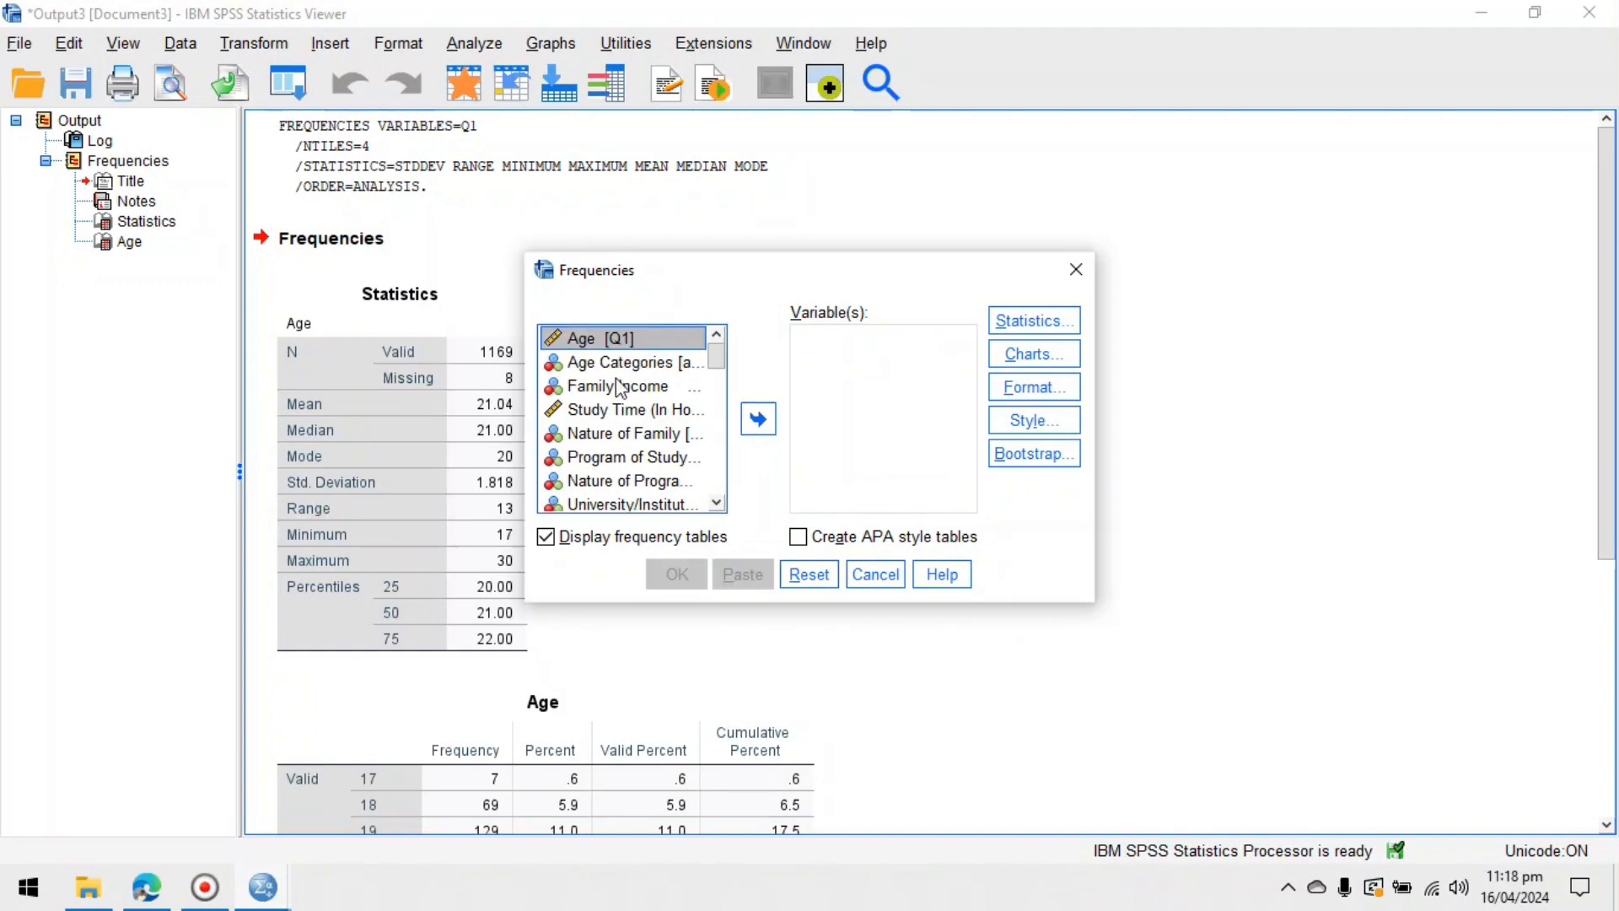
{"action": "left_click", "coordinate": [624, 365]}
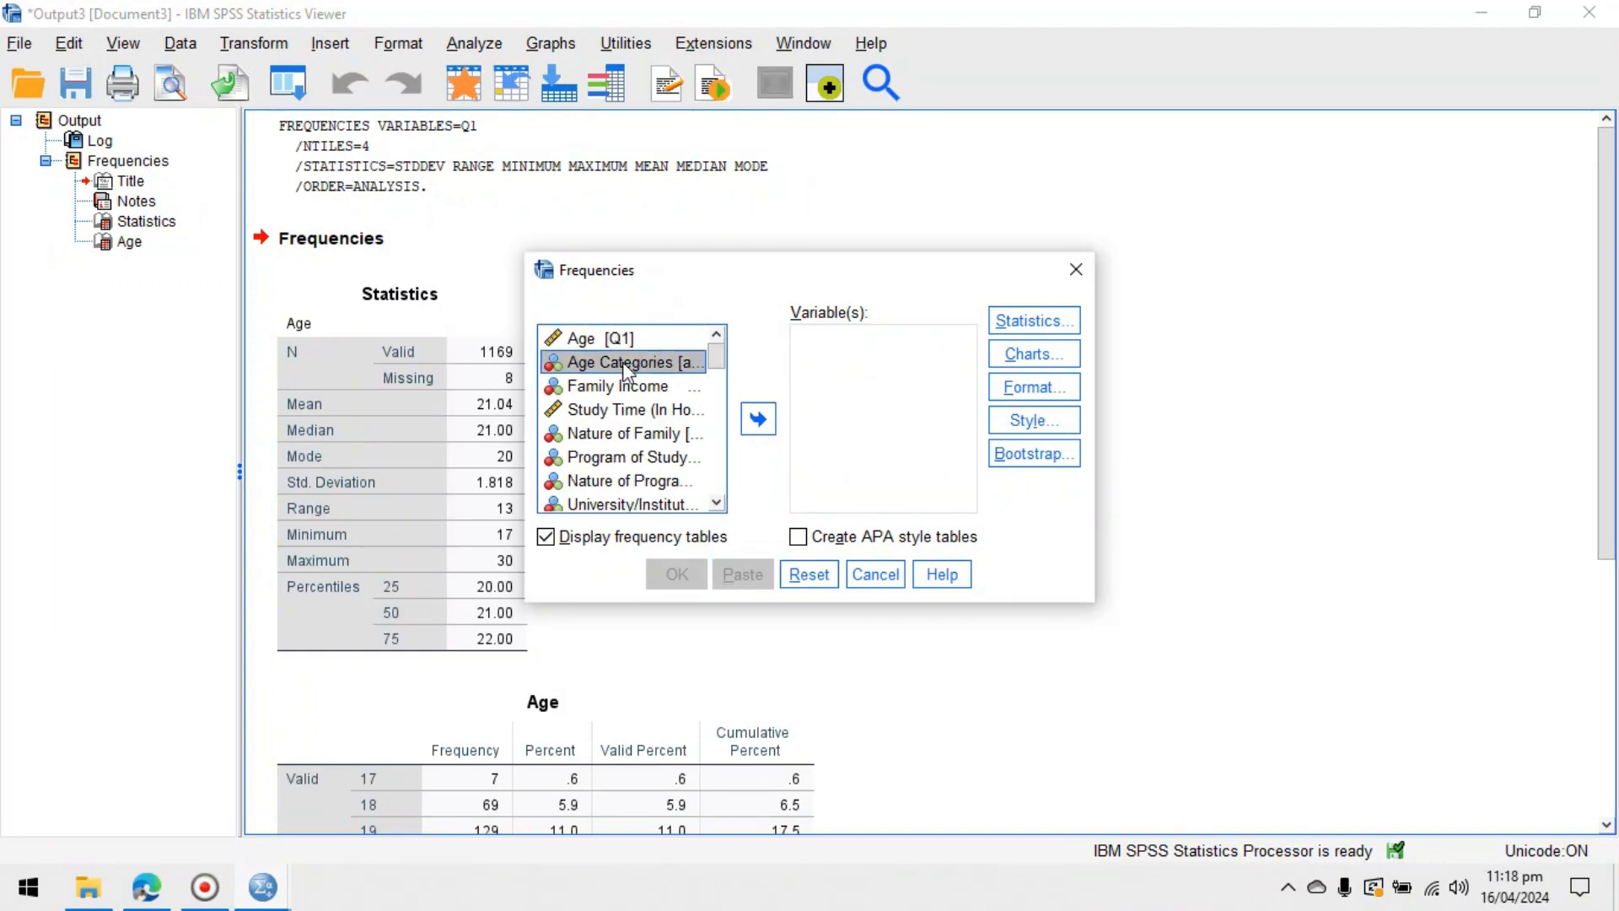
{"action": "left_click", "coordinate": [758, 418]}
Review and keep the selected statistics, and run the frequencies for Age Categories.
{"action": "left_click", "coordinate": [1054, 312]}
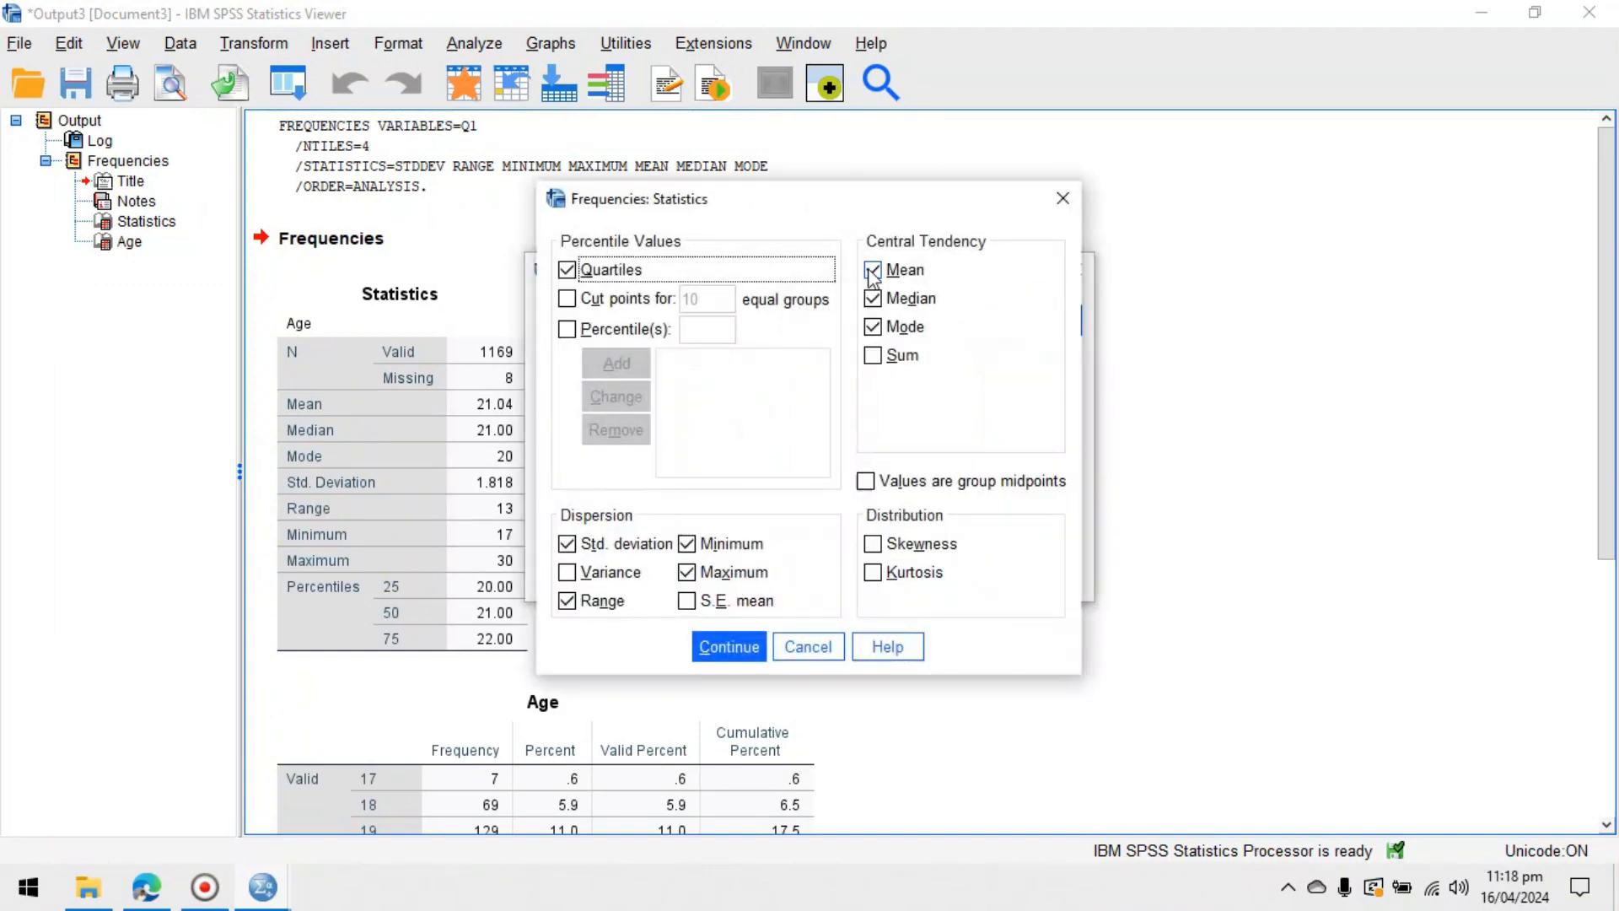
{"action": "left_click", "coordinate": [727, 632]}
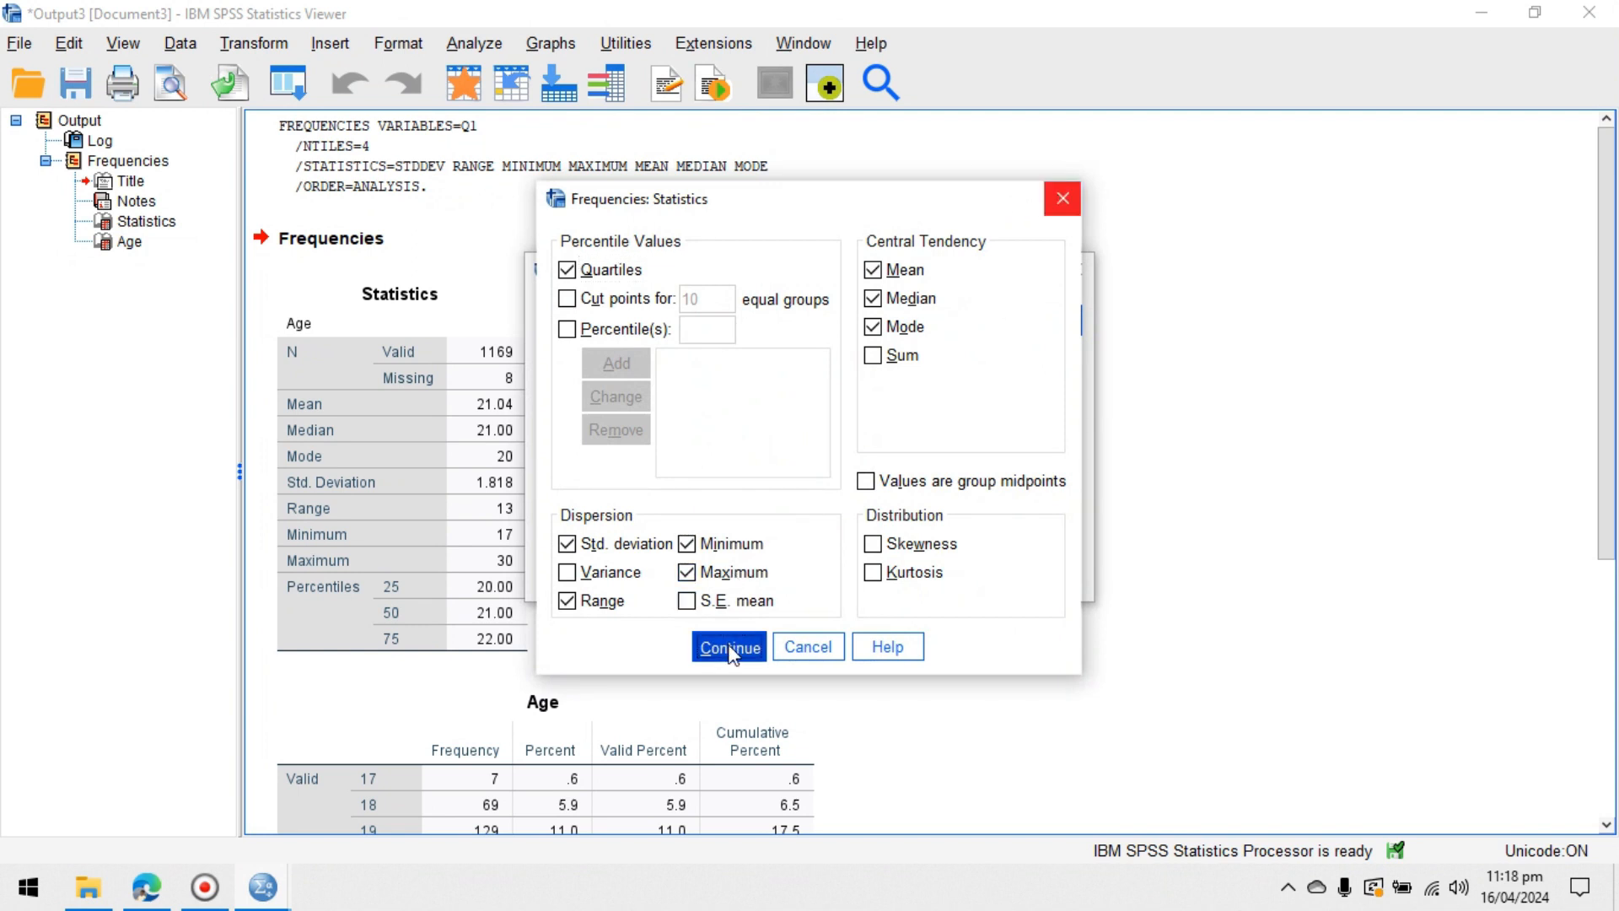
{"action": "left_click", "coordinate": [677, 575]}
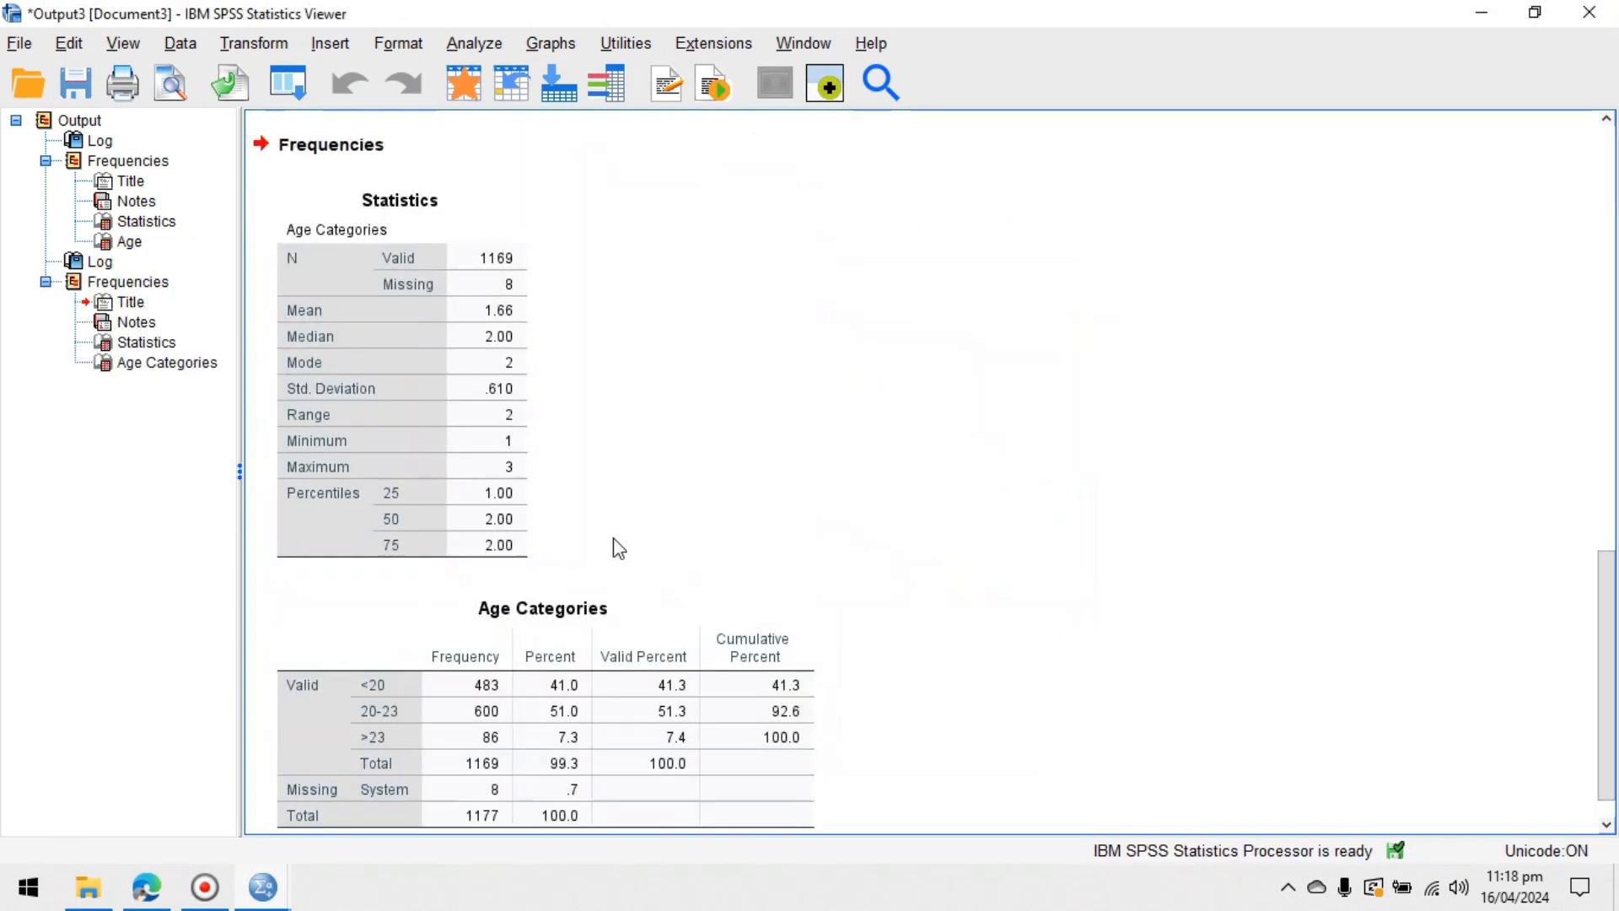
Examine the Age Categories statistics and frequency table and compare them with the Age output.
{"action": "scroll", "coordinate": [624, 542], "scroll_direction": "down", "scroll_amount": 1}
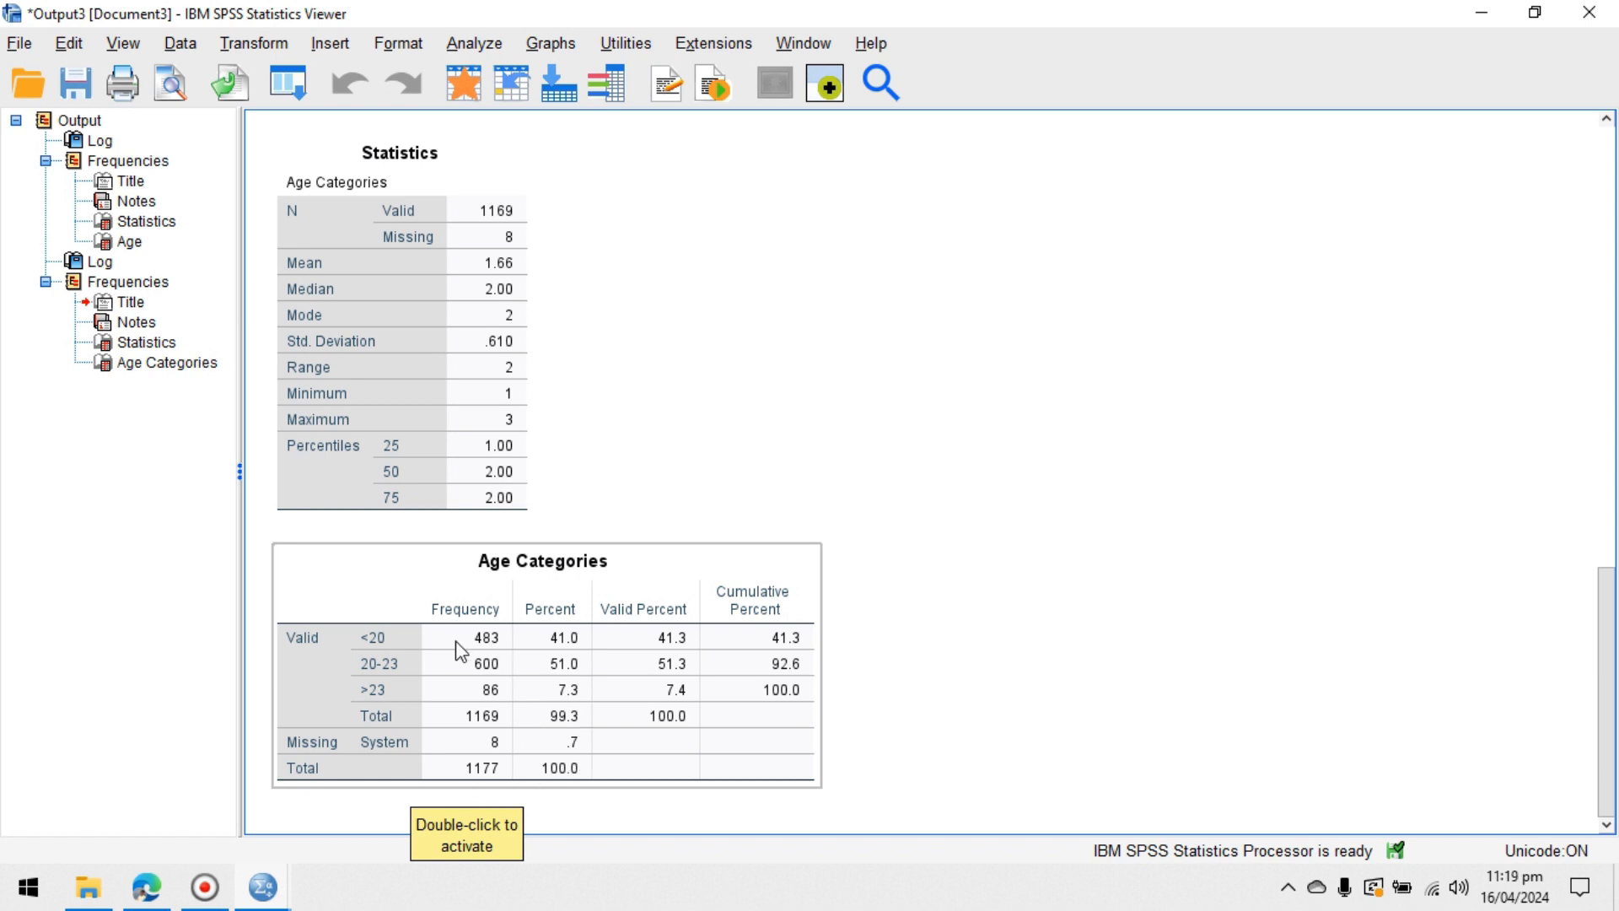
{"action": "scroll", "coordinate": [459, 649], "scroll_direction": "up", "scroll_amount": 3}
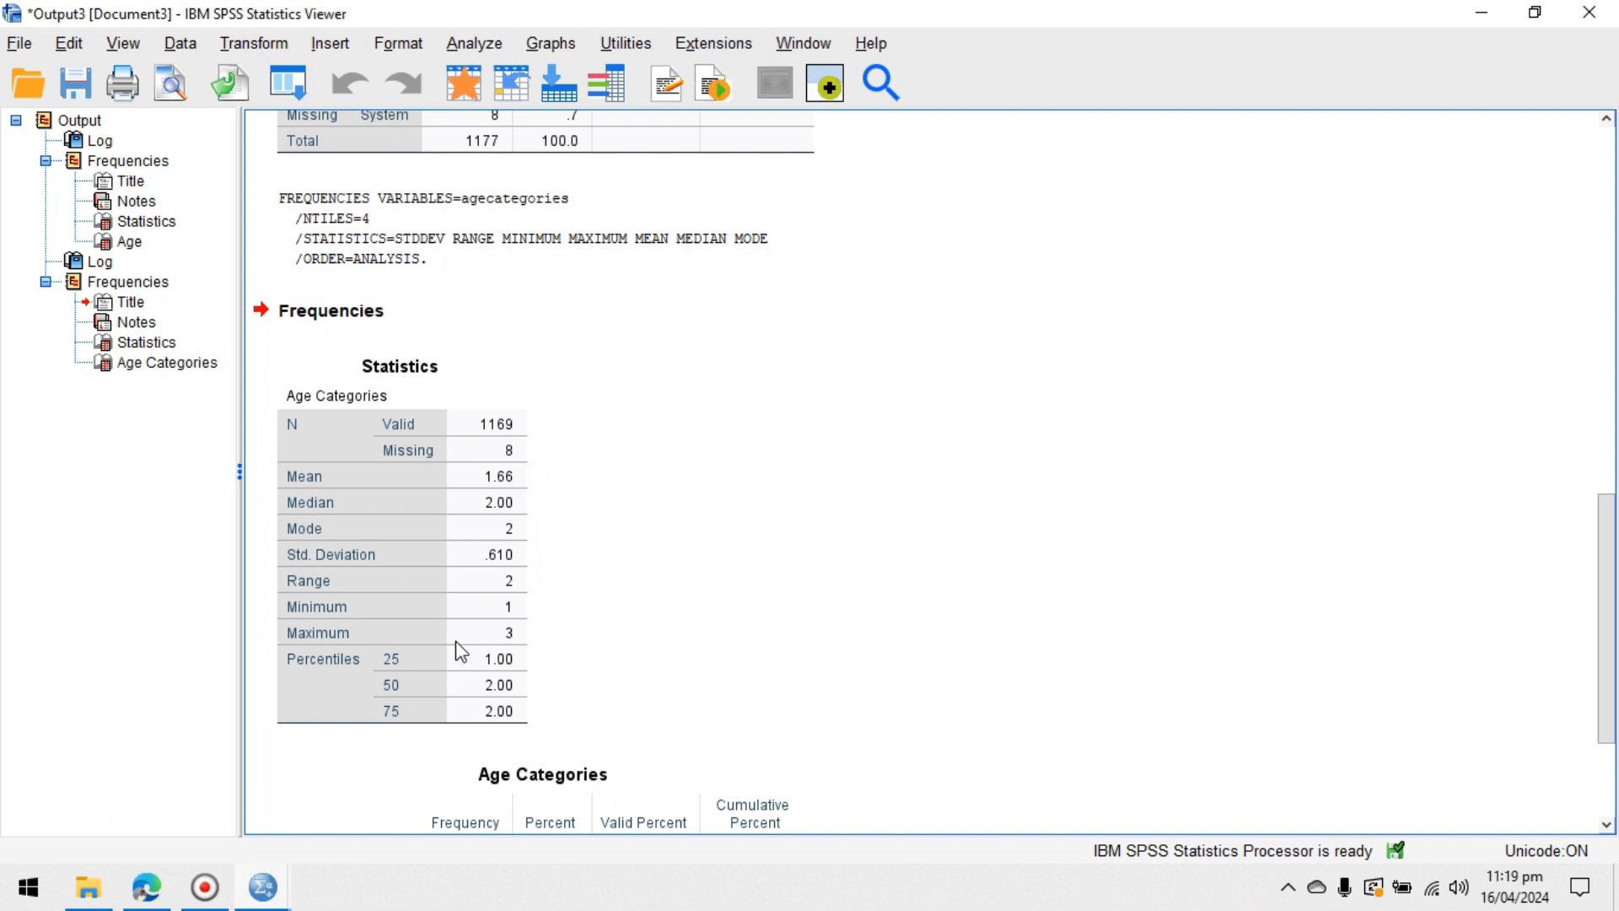
{"action": "scroll", "coordinate": [459, 650], "scroll_direction": "up", "scroll_amount": 9}
{"action": "scroll", "coordinate": [499, 595], "scroll_direction": "down", "scroll_amount": 1}
{"action": "scroll", "coordinate": [498, 595], "scroll_direction": "down", "scroll_amount": 10}
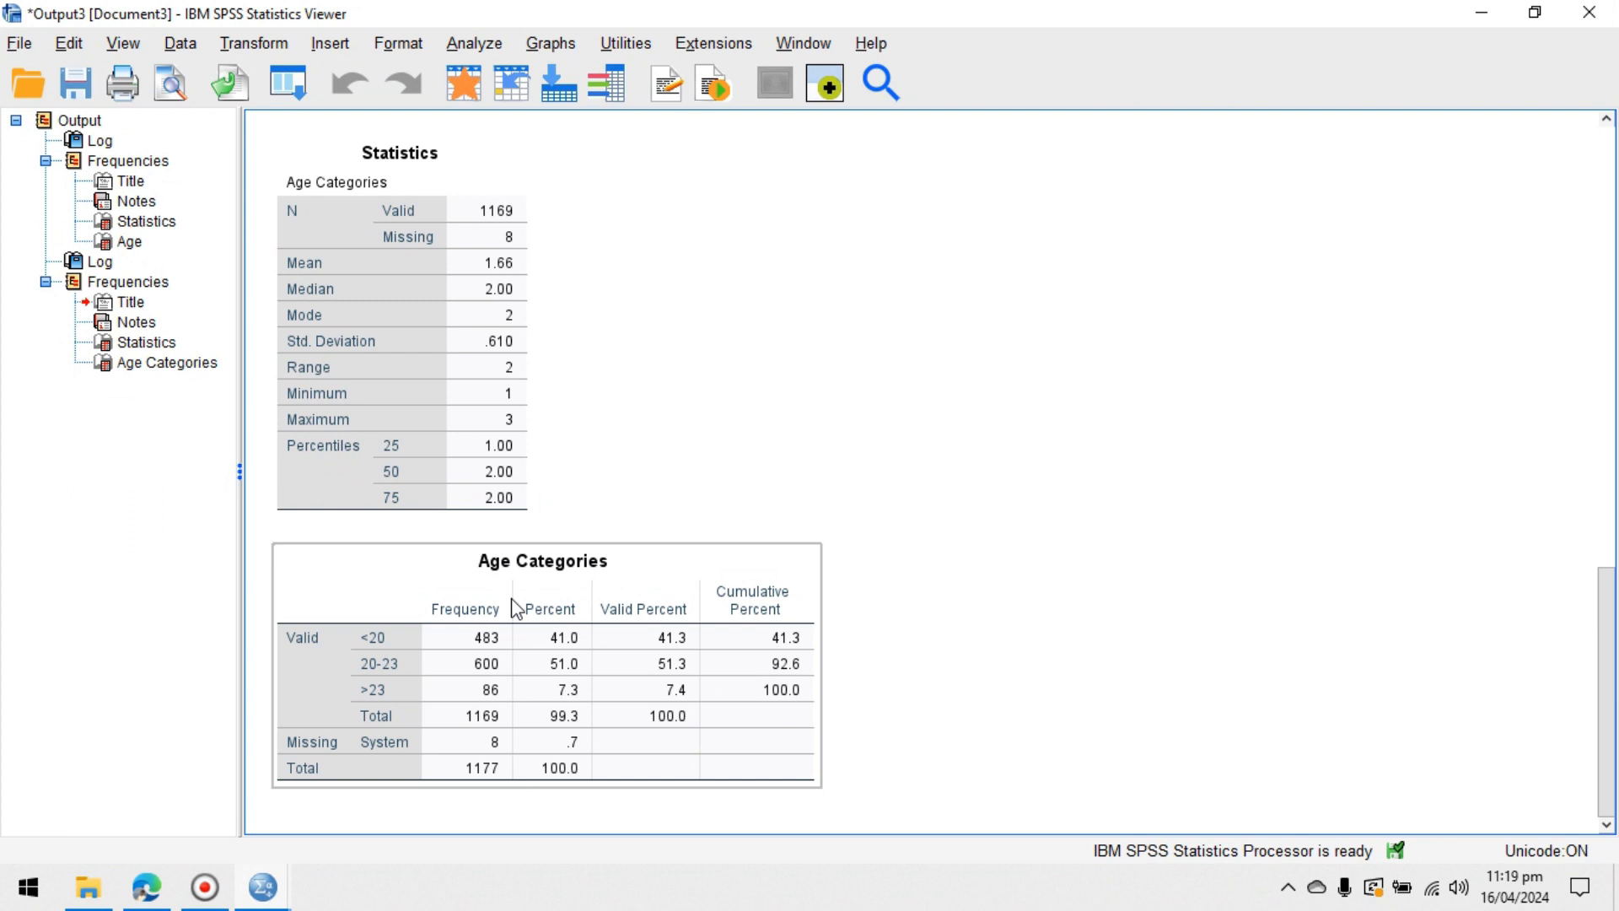
{"action": "scroll", "coordinate": [516, 608], "scroll_direction": "up", "scroll_amount": 10}
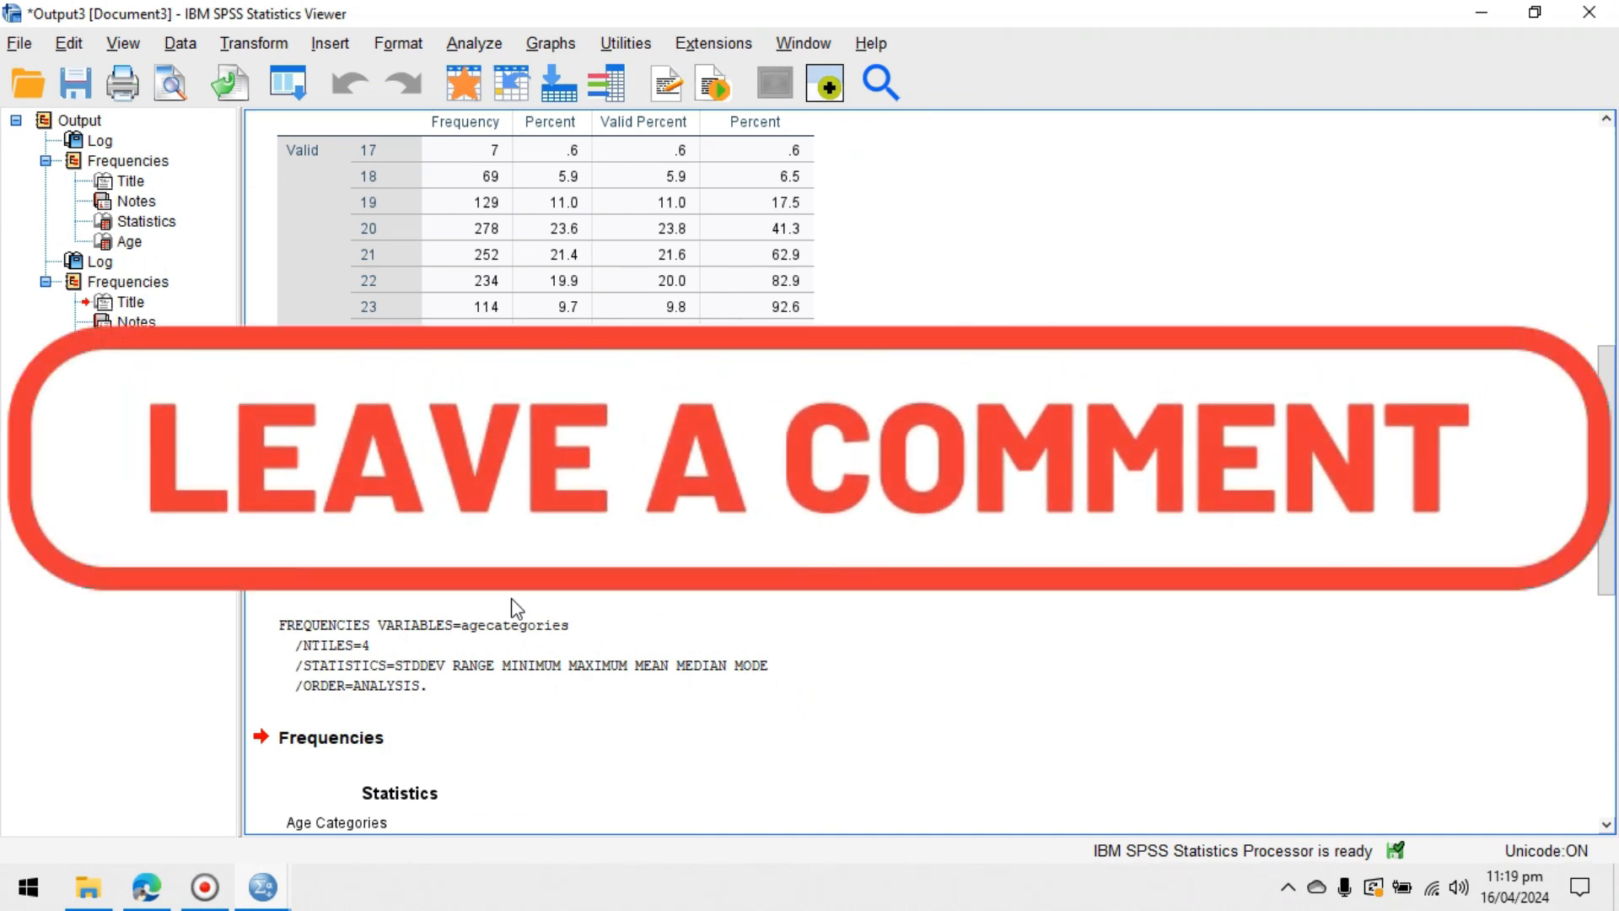
{"action": "scroll", "coordinate": [516, 607], "scroll_direction": "up", "scroll_amount": 10}
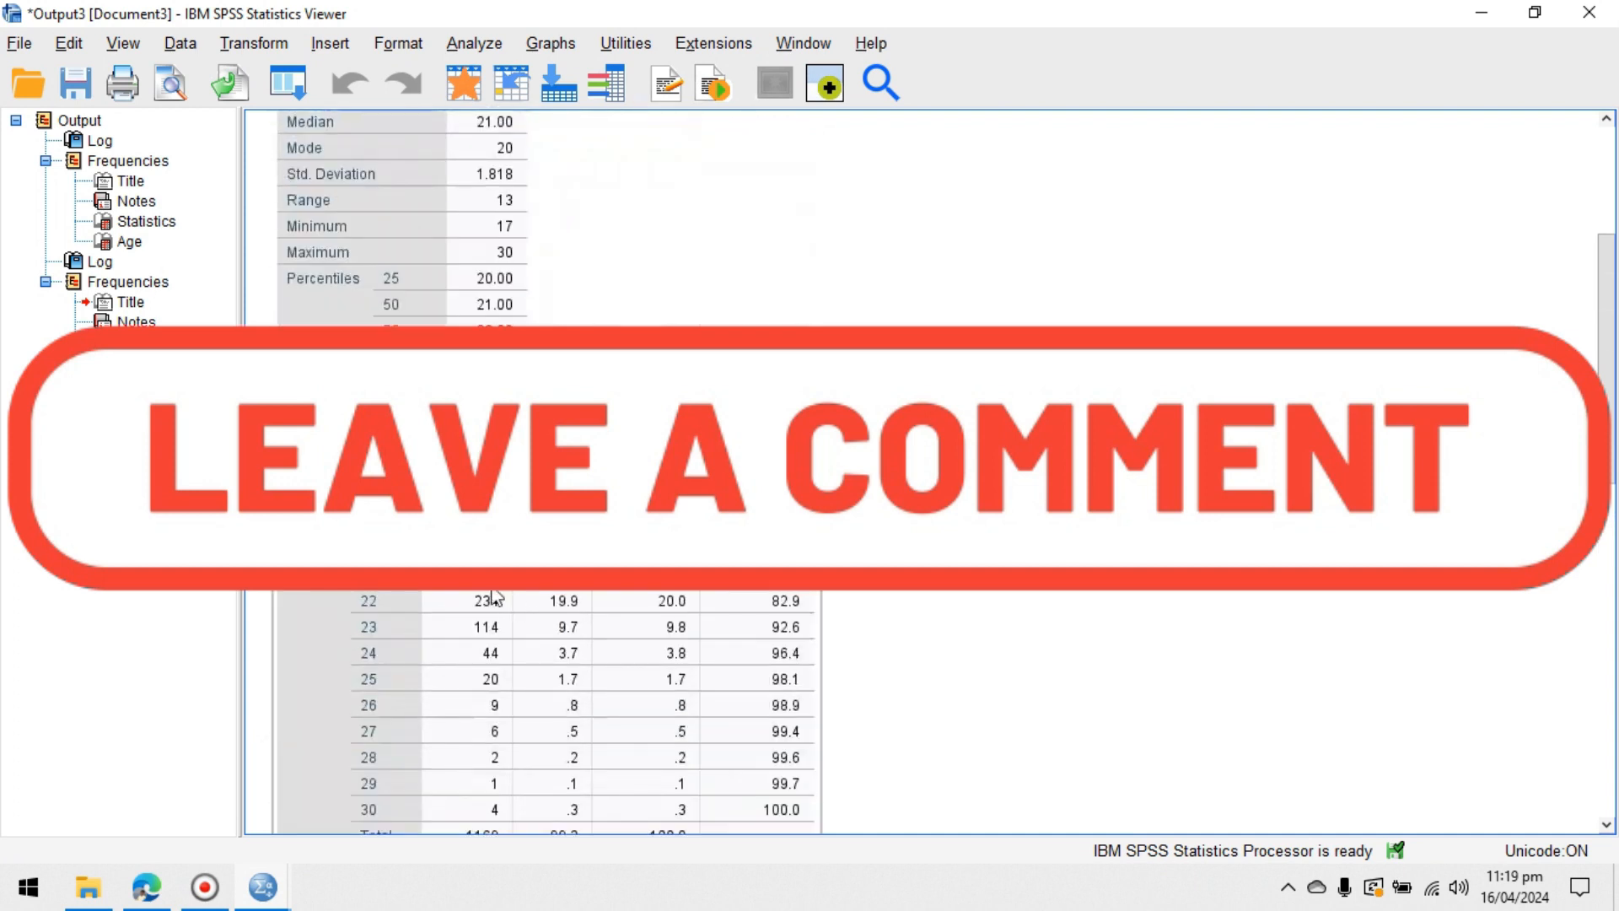